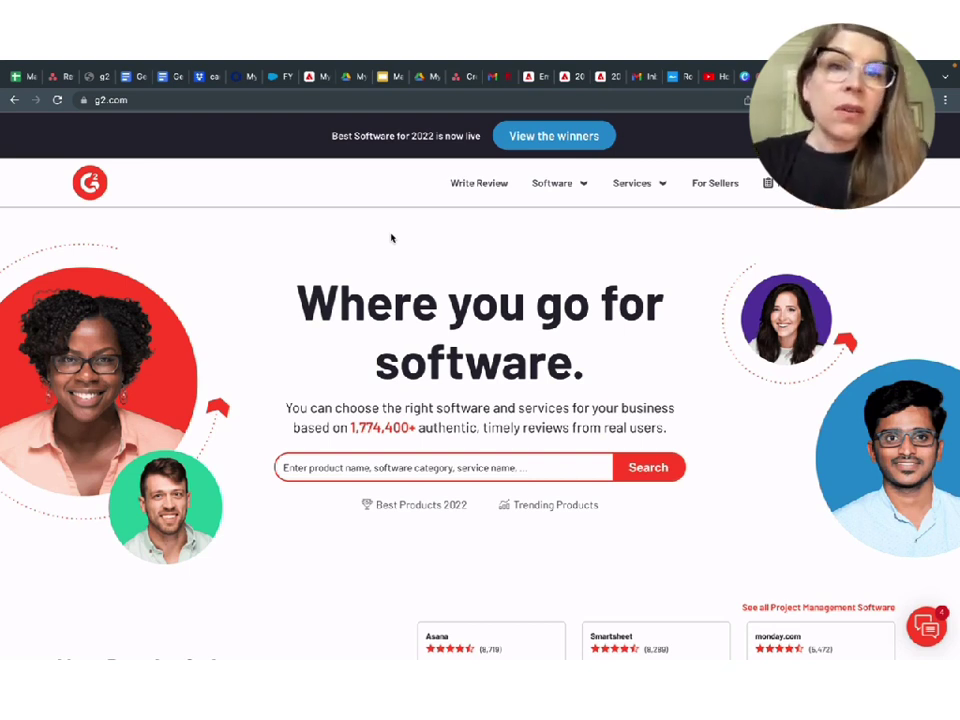
- Search G2 for "asana" and open the Asana product profile
click(364, 474)
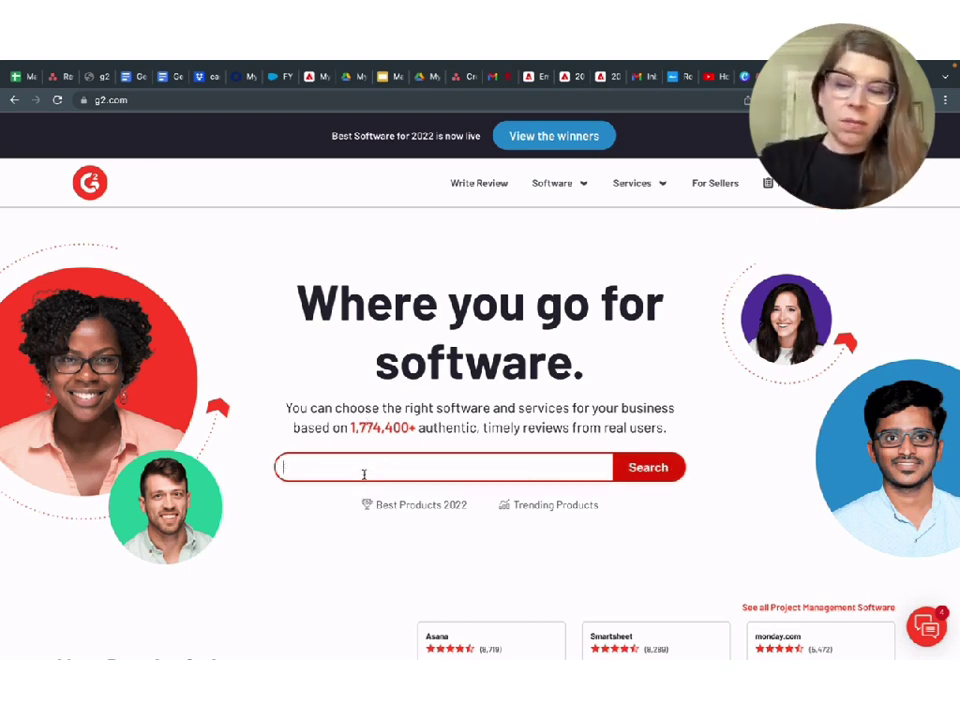
text(asana)
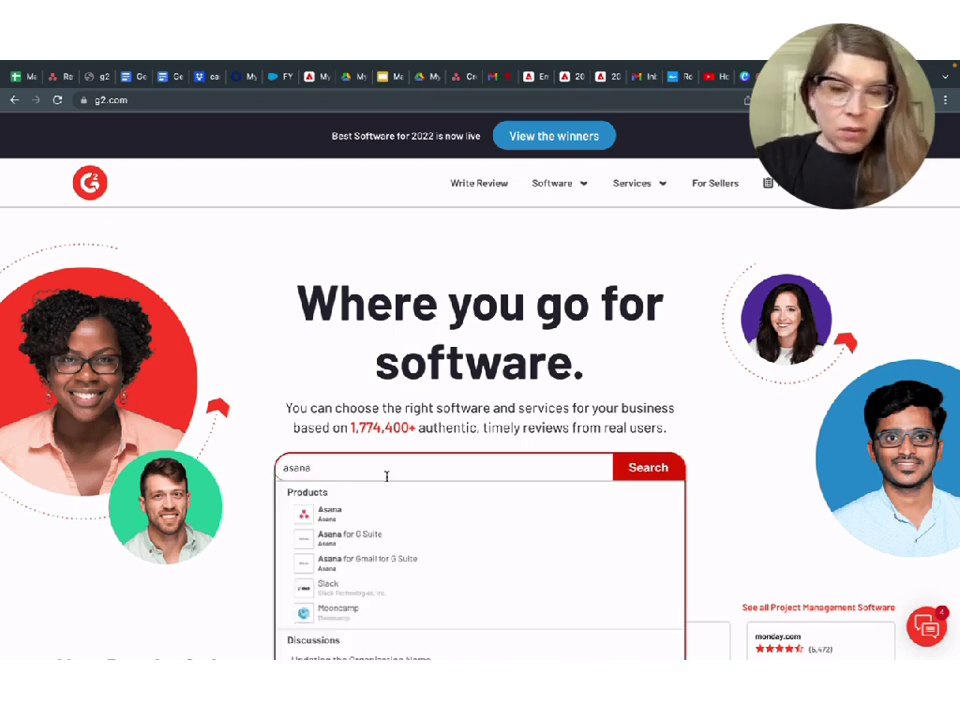
click(326, 513)
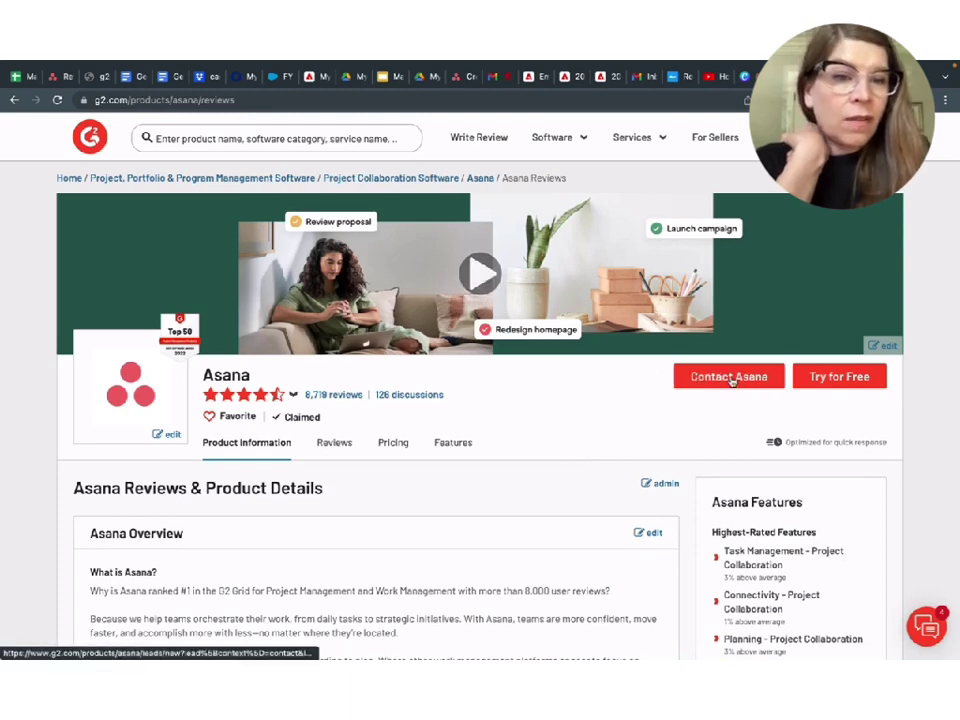
- Examine the Asana profile's overview, pricing, official media and downloads, user ratings, and comparisons with competing products
scroll(600, 435, down, 15)
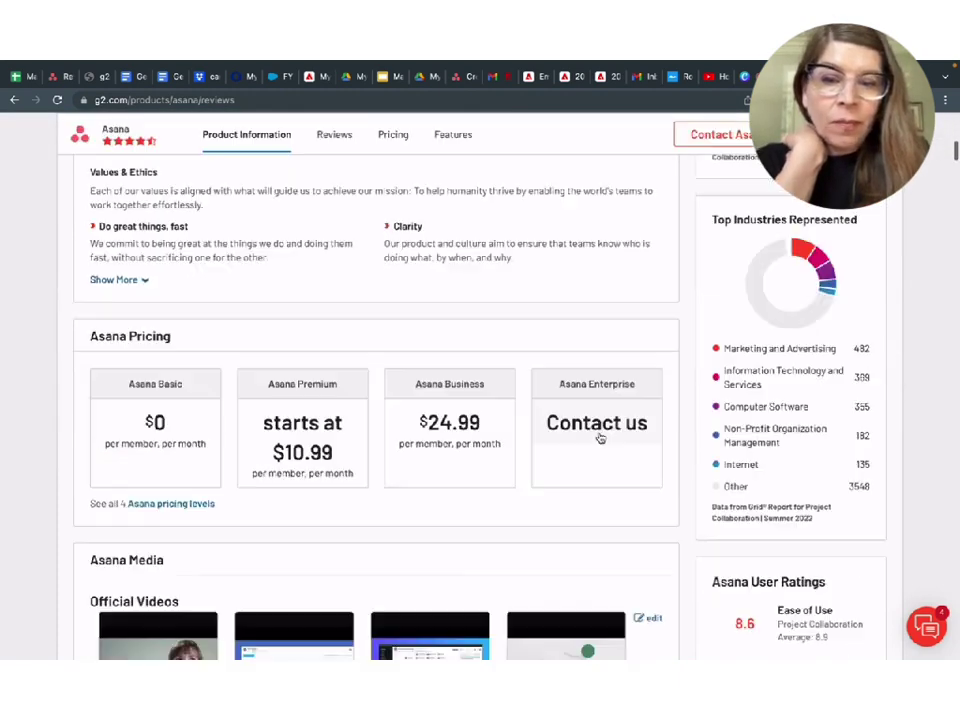
scroll(600, 437, down, 3)
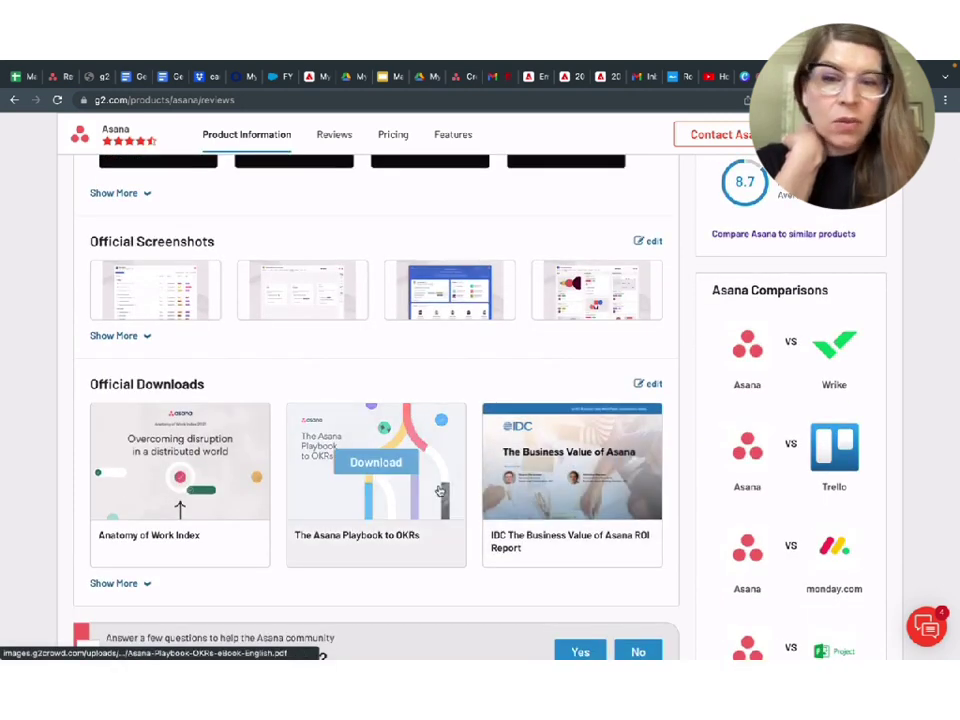
scroll(434, 383, down, 1)
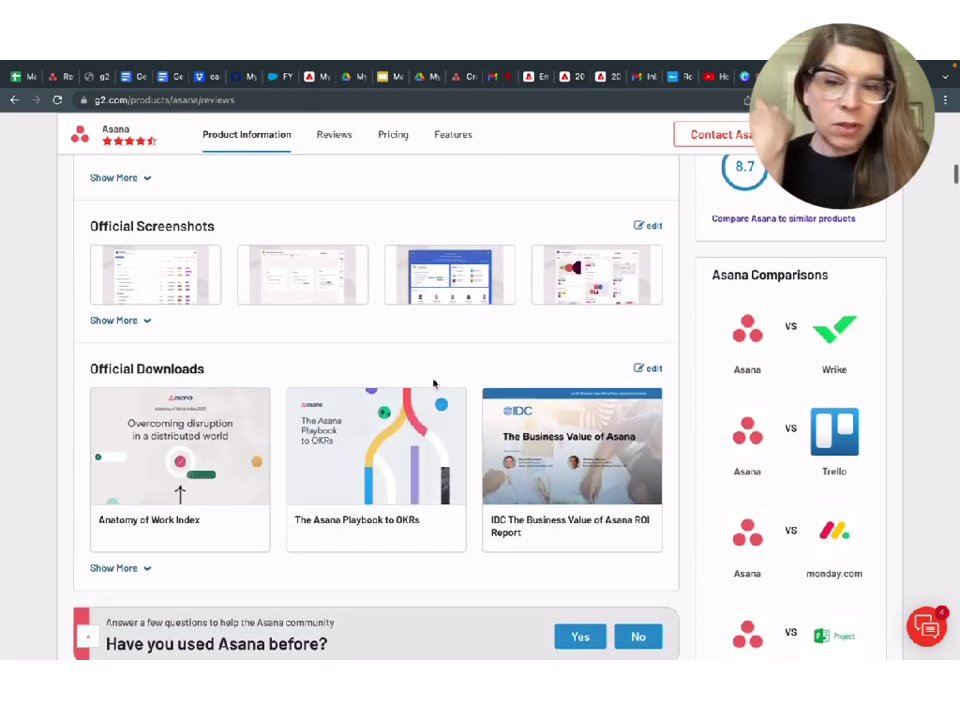
scroll(434, 383, up, 20)
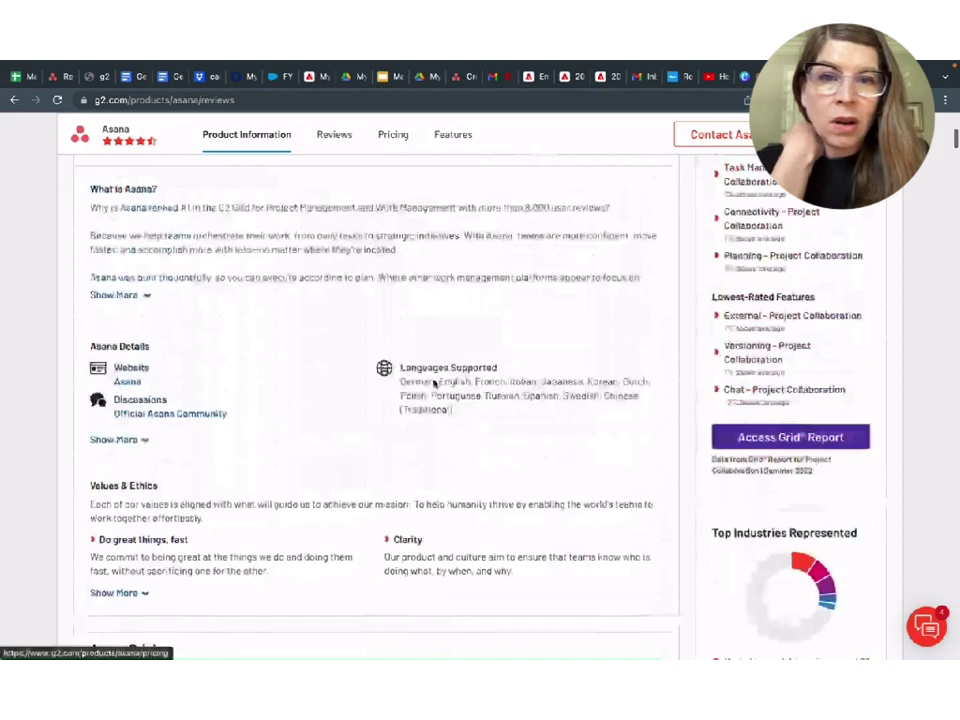
scroll(434, 383, down, 20)
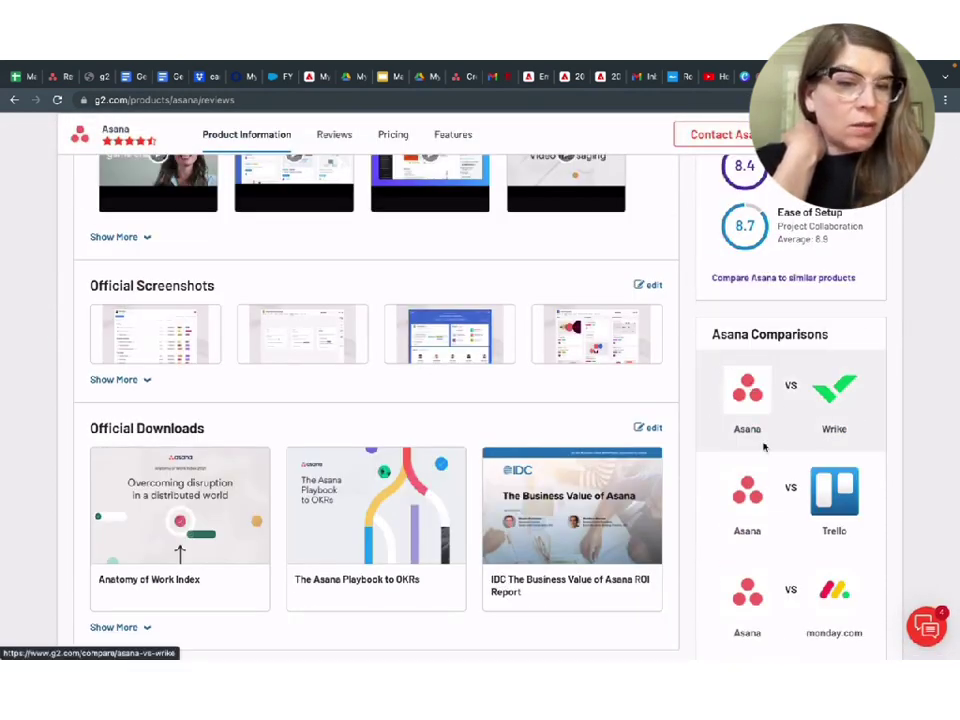
scroll(816, 419, down, 1)
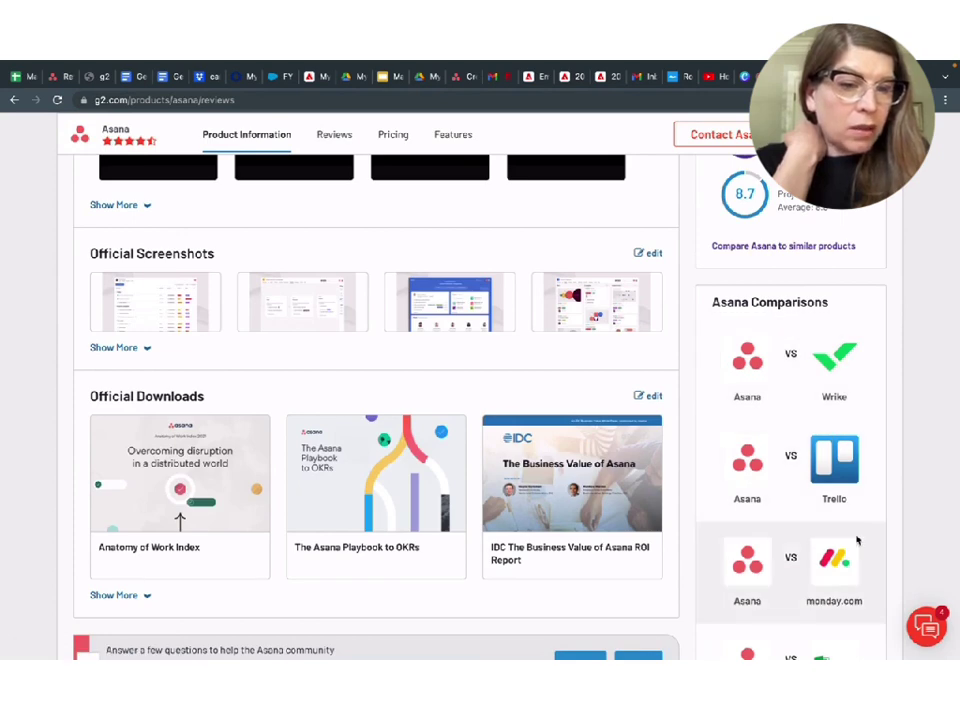
scroll(822, 470, up, 20)
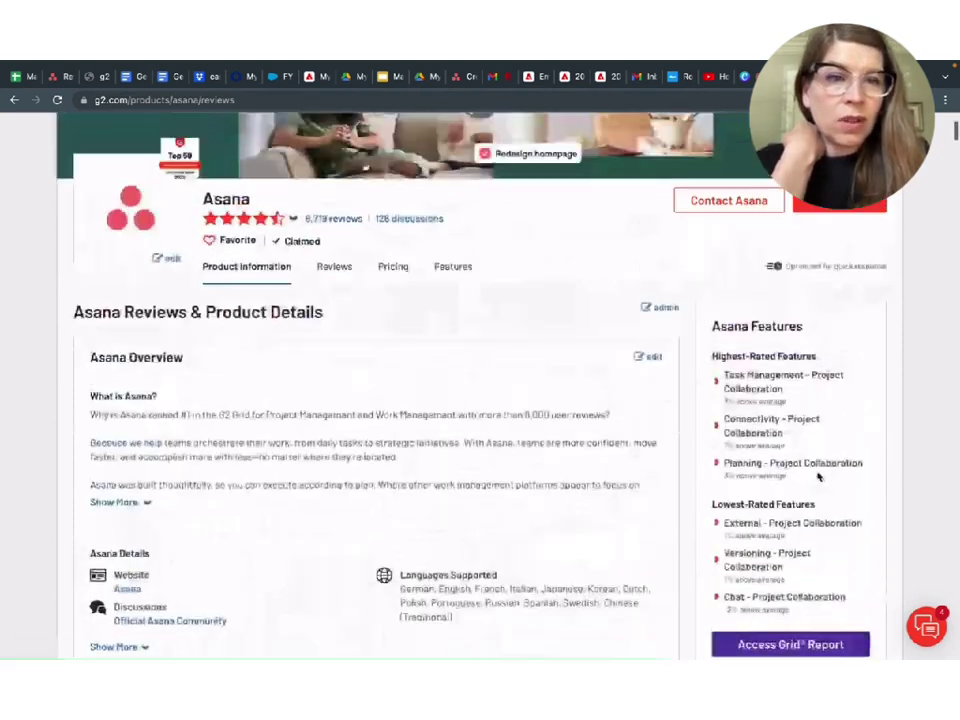
scroll(660, 493, up, 3)
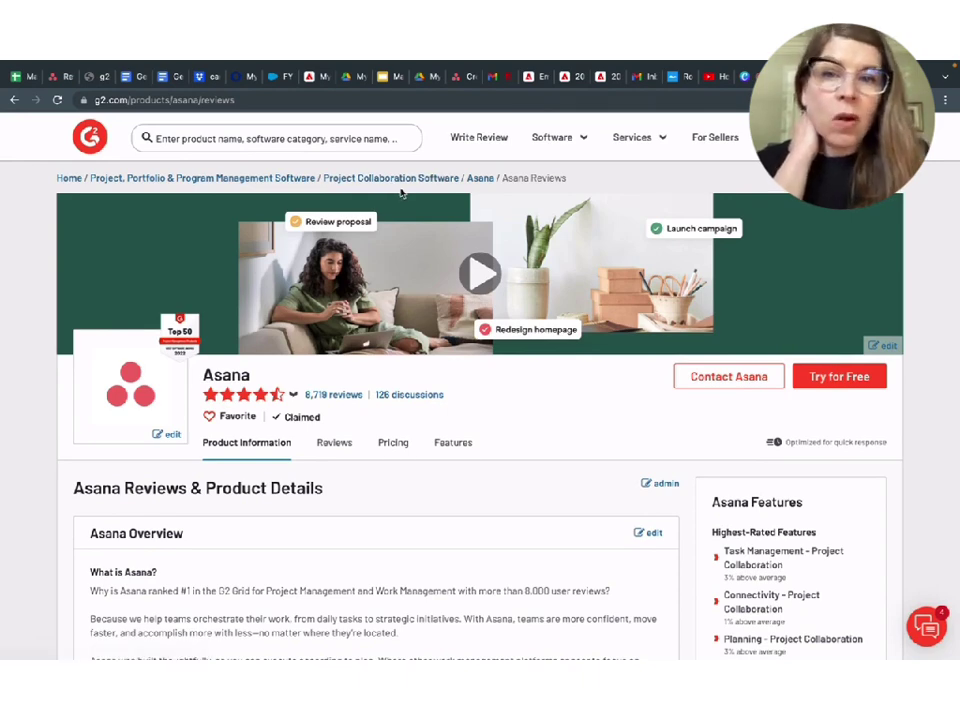
scroll(563, 443, down, 5)
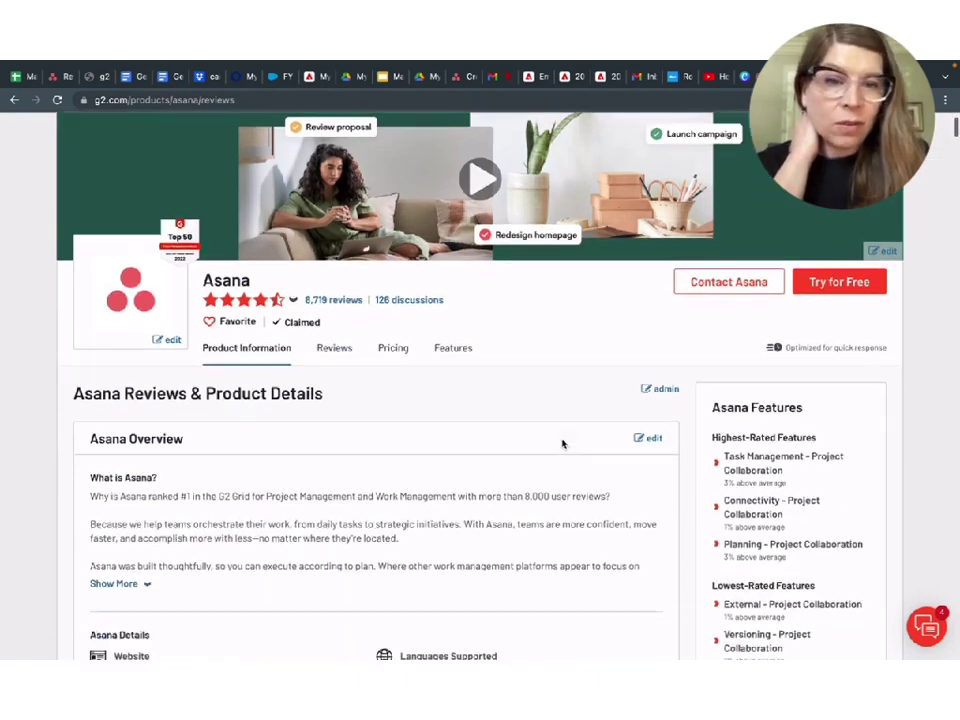
scroll(563, 443, down, 4)
scroll(563, 443, up, 15)
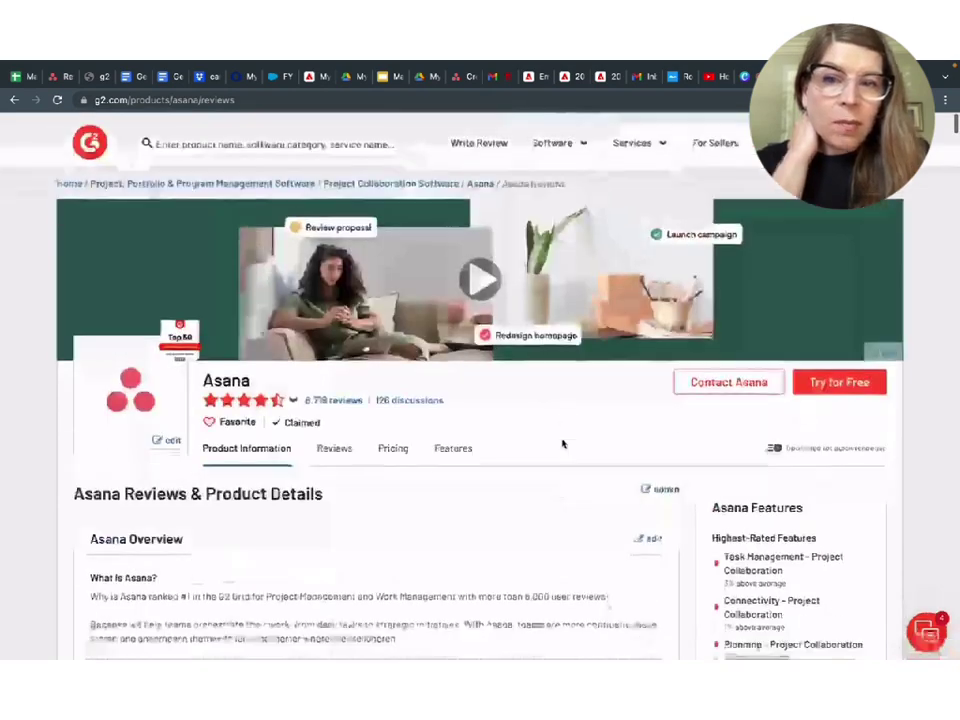
scroll(563, 443, down, 3)
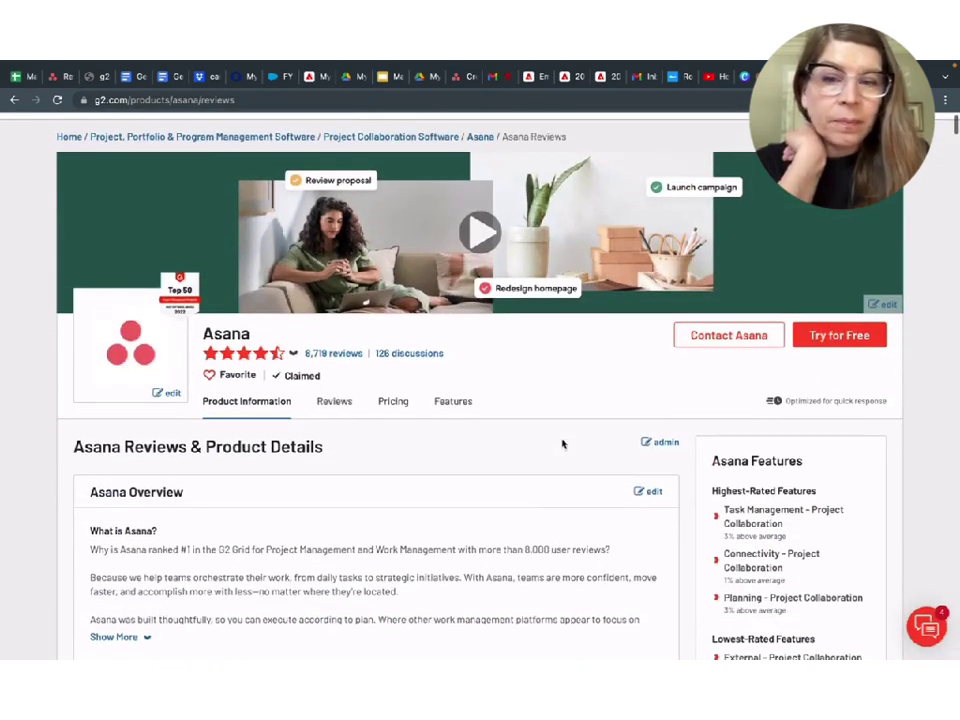
scroll(563, 443, down, 7)
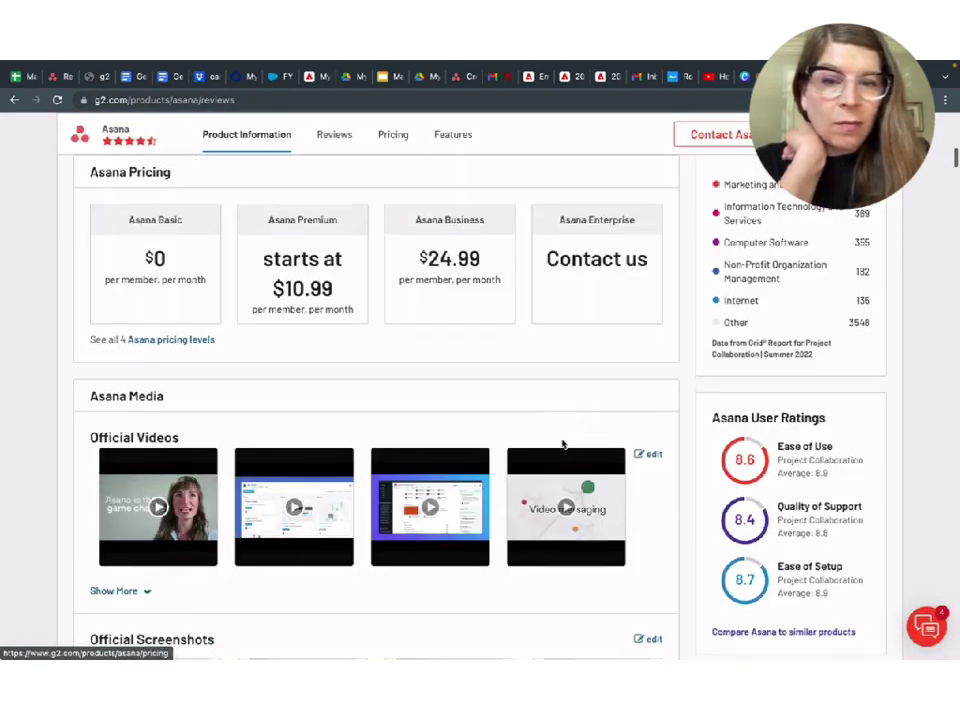
scroll(552, 505, down, 5)
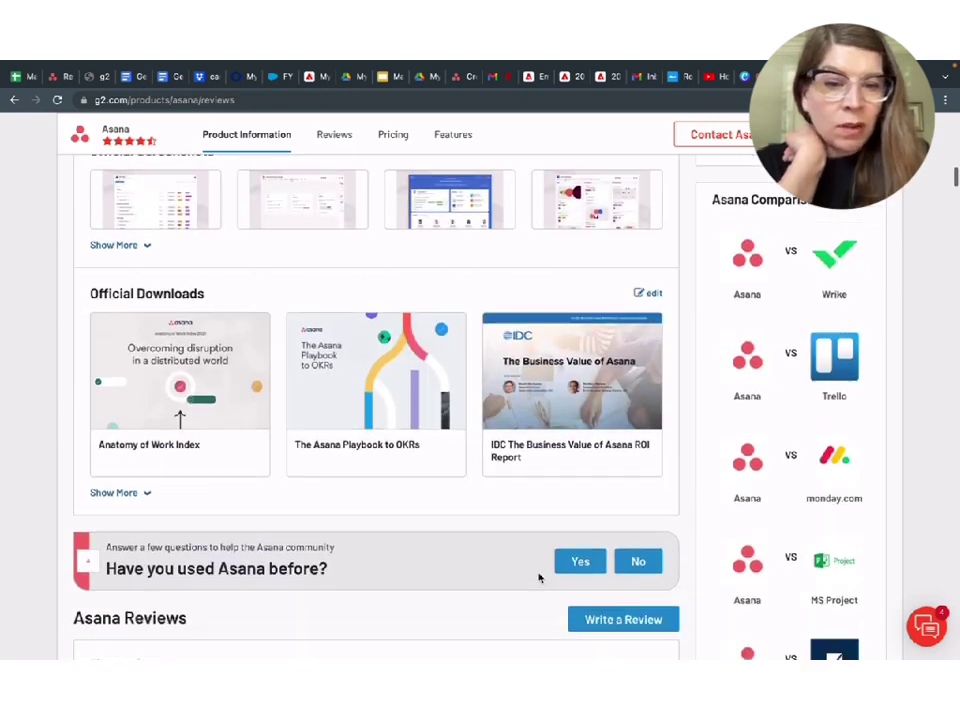
scroll(538, 578, down, 1)
scroll(539, 577, up, 2)
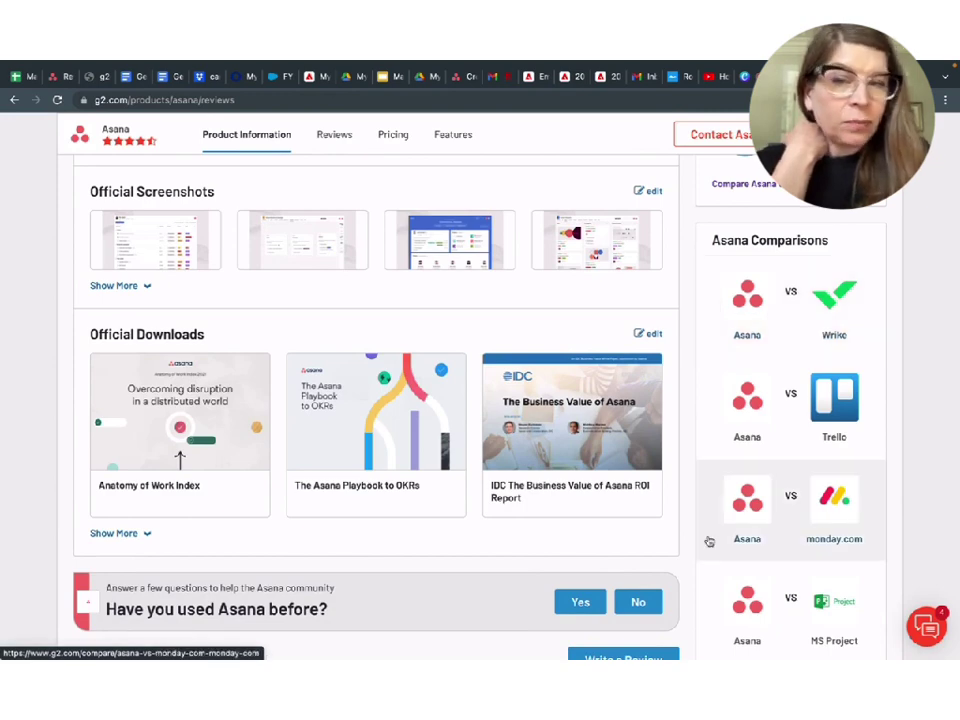
scroll(586, 357, up, 10)
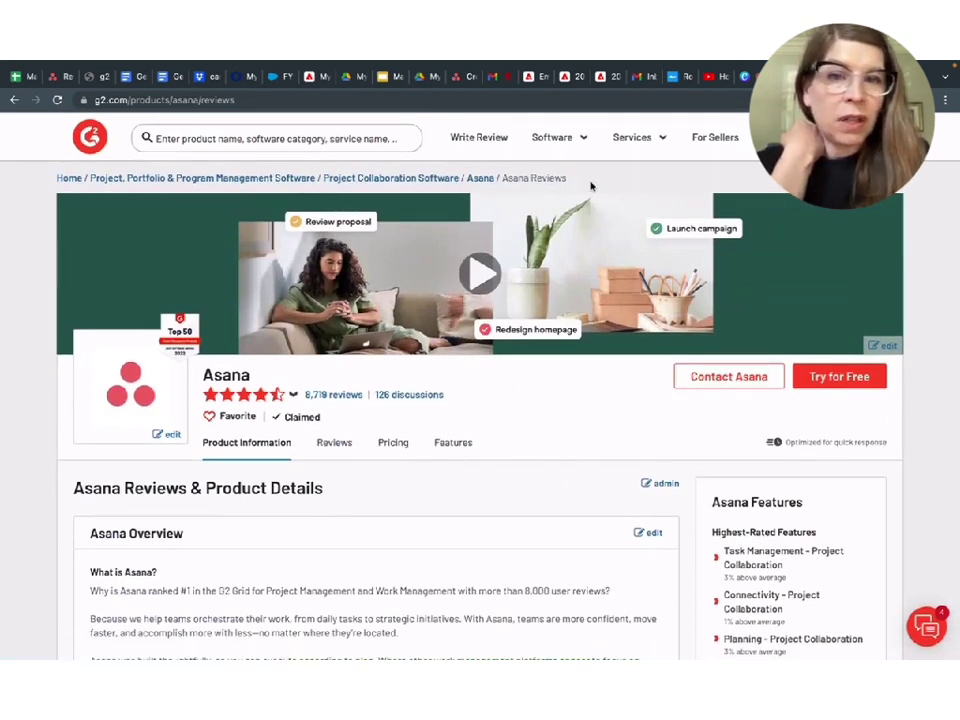
scroll(557, 387, down, 1)
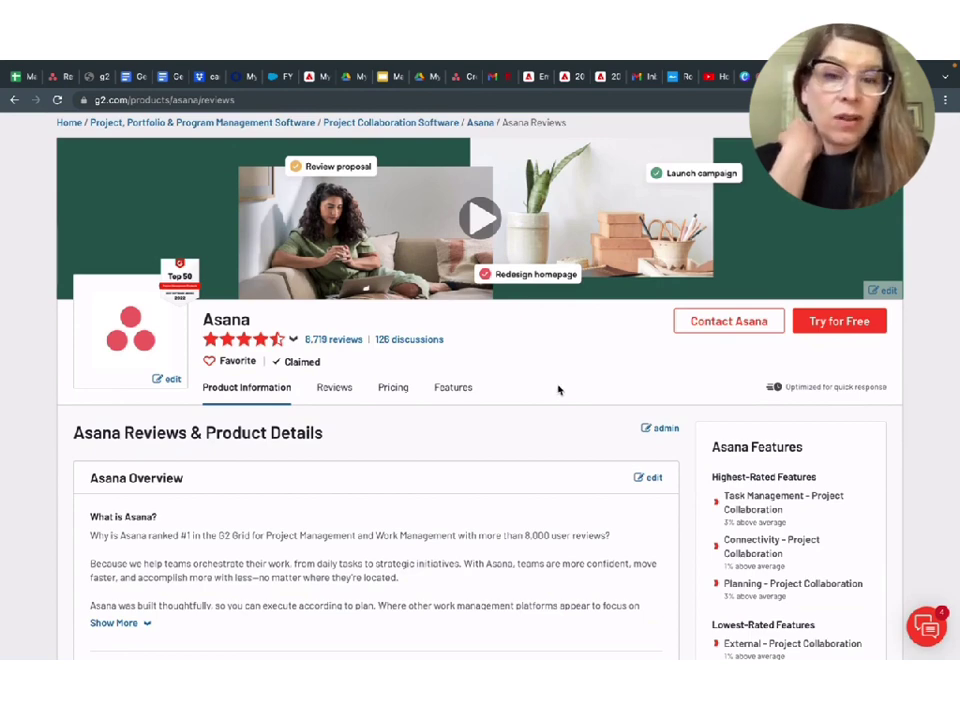
scroll(561, 395, down, 1)
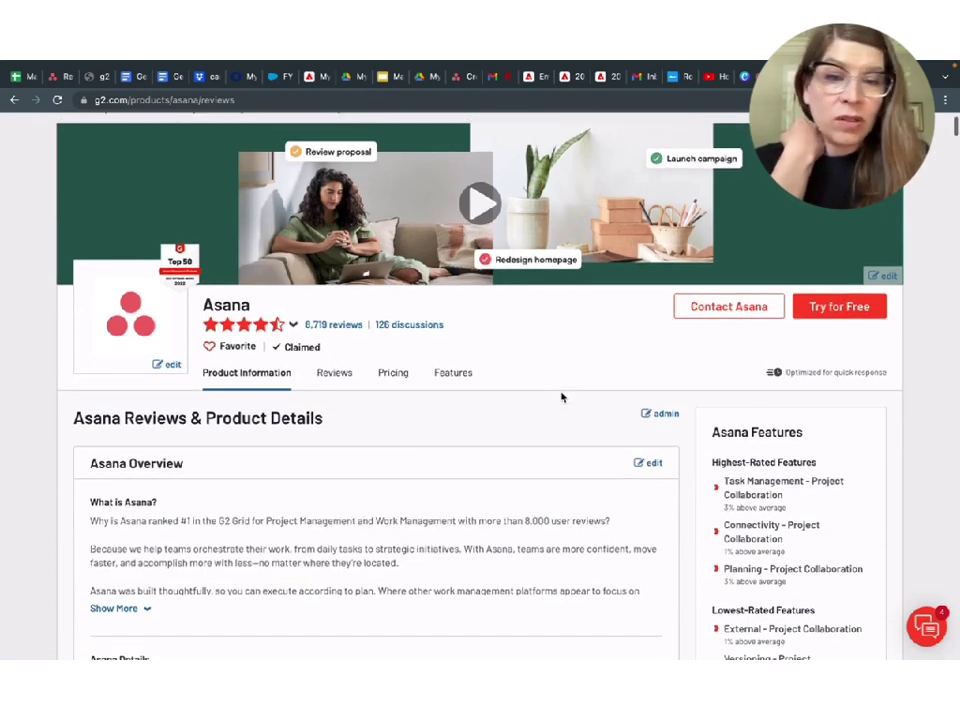
scroll(561, 395, down, 1)
scroll(553, 460, down, 12)
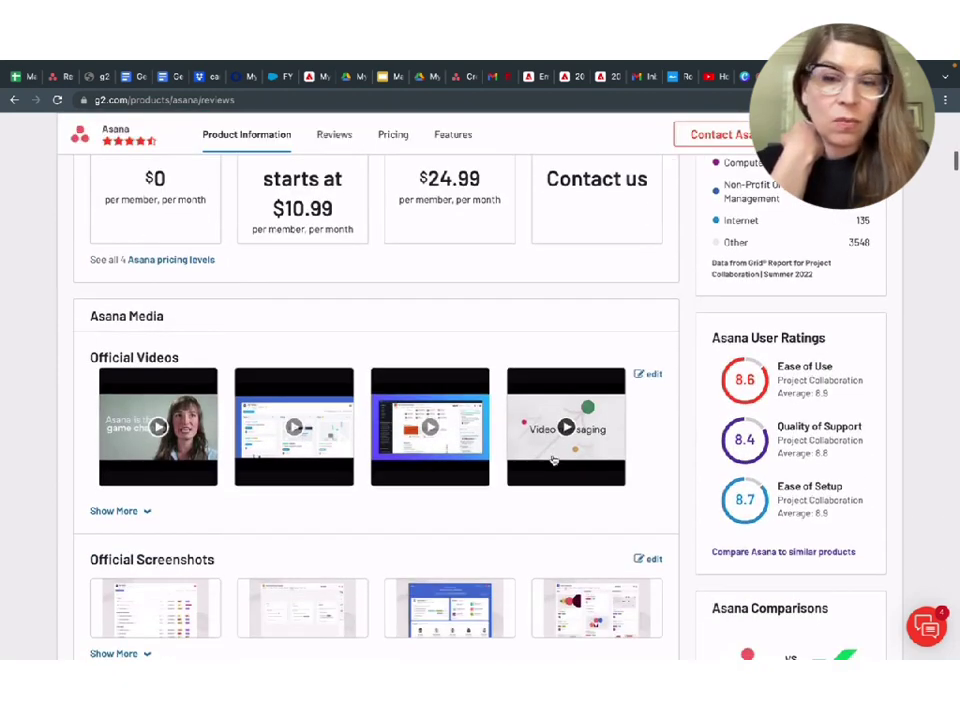
scroll(553, 460, up, 1)
scroll(572, 392, up, 3)
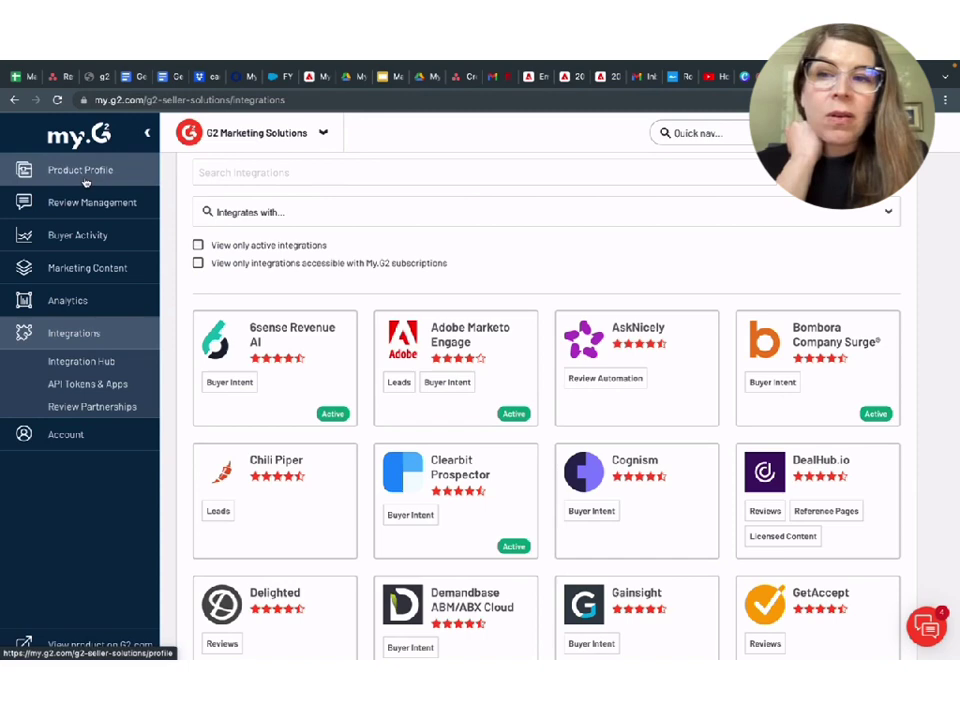
- Open the Buyer Intent signals under Buyer Activity for G2 Marketing Solutions and review the table of companies showing intent
click(87, 232)
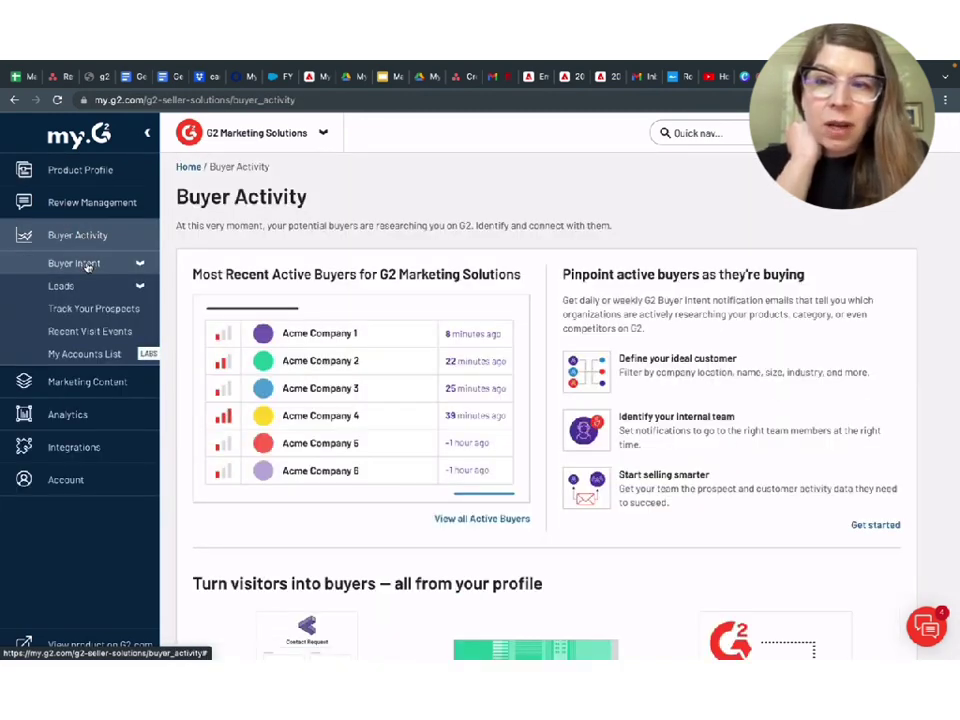
click(88, 265)
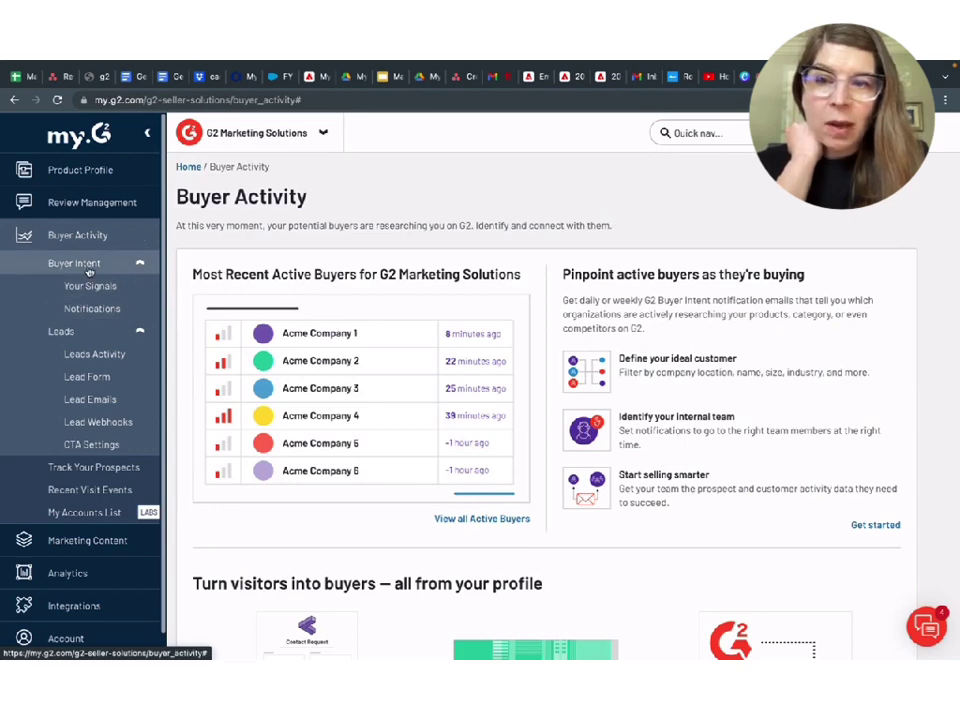
click(90, 286)
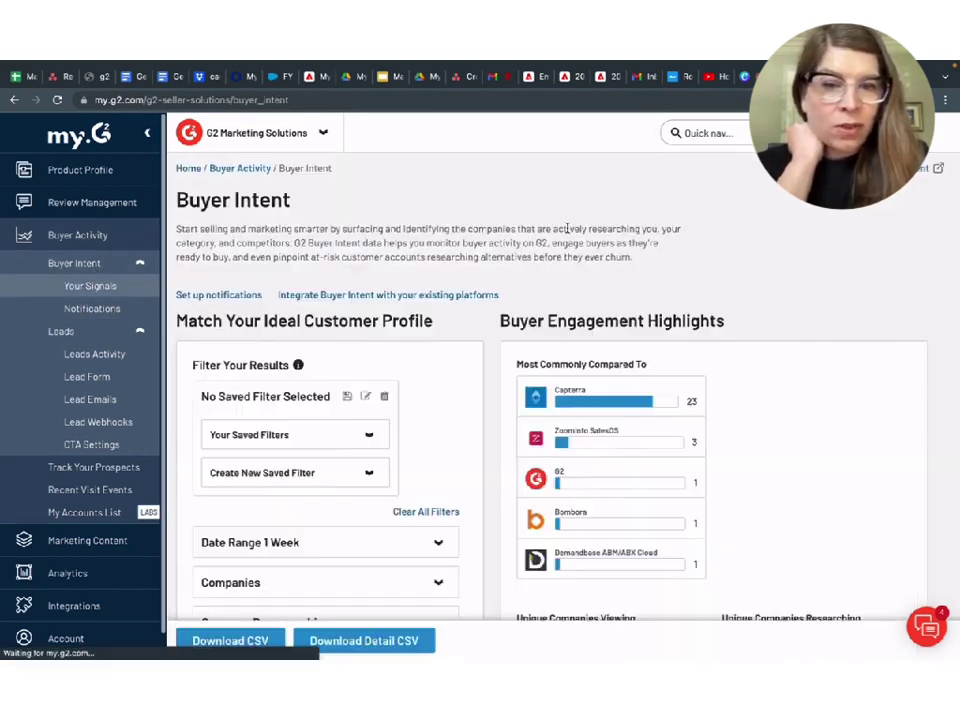
scroll(567, 228, down, 15)
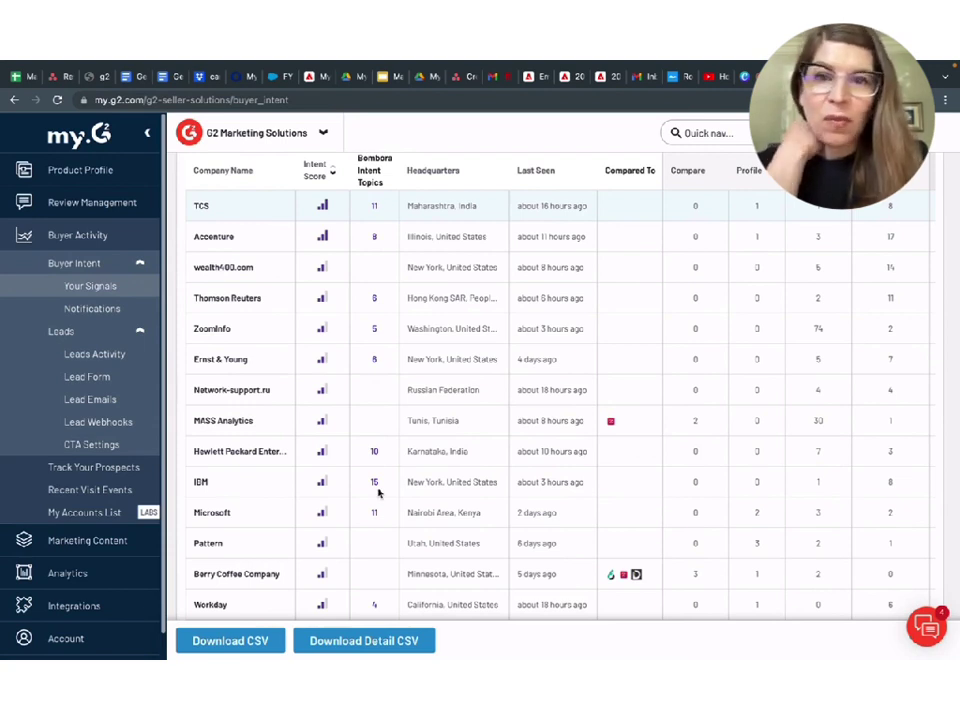
- Open the Integration Hub and look through the full catalogue of available integrations, from 6sense Revenue AI to ZoomInfo OperationsOS
click(92, 606)
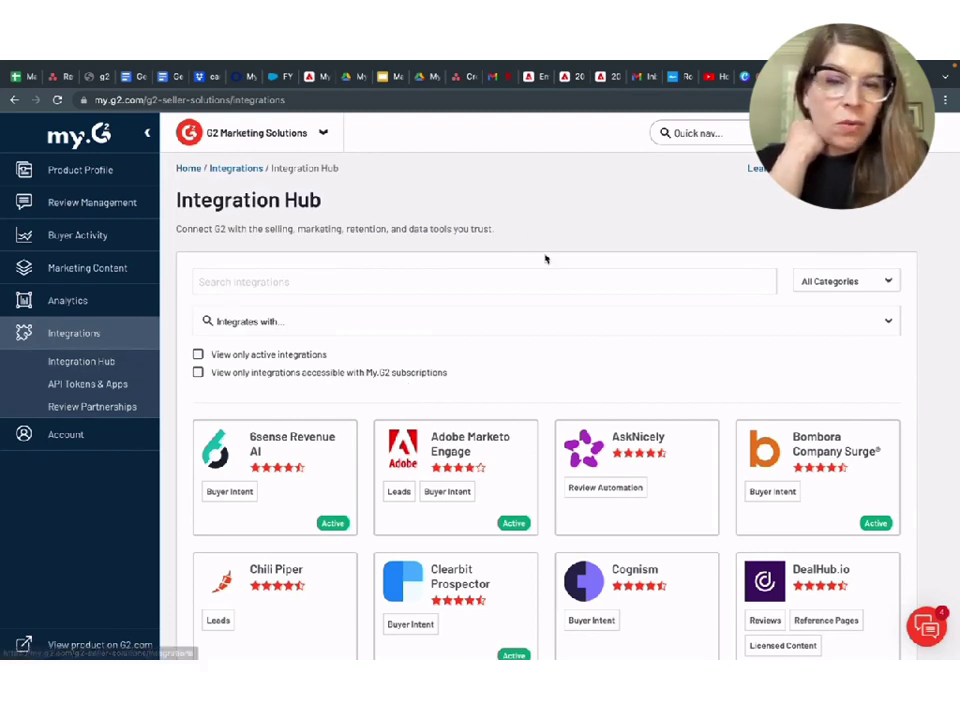
scroll(545, 257, down, 4)
mouse_move(489, 270)
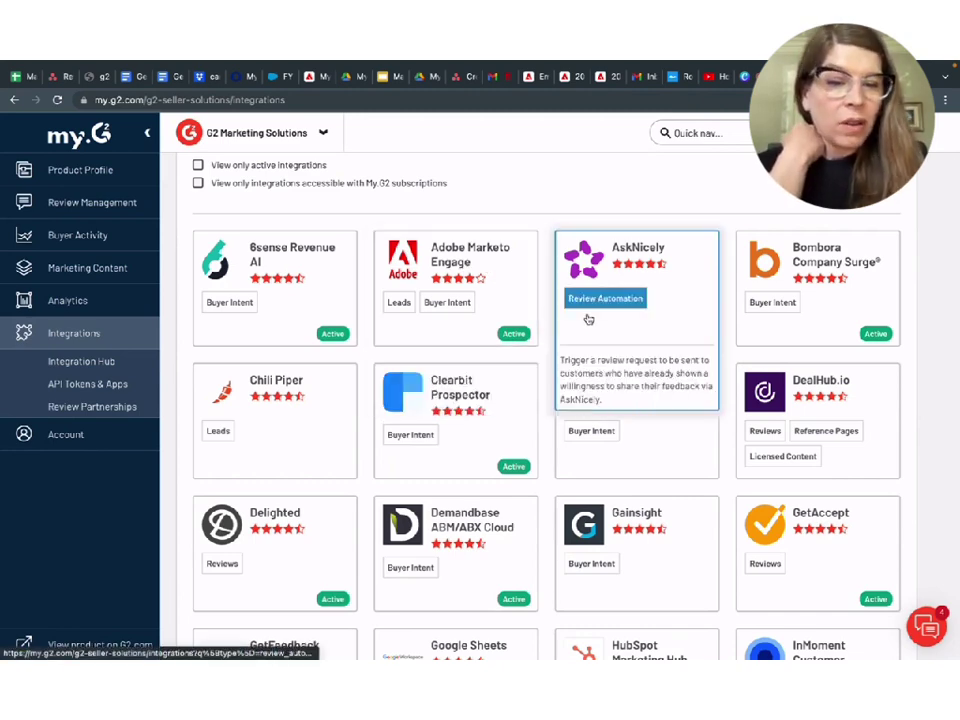
scroll(647, 364, down, 3)
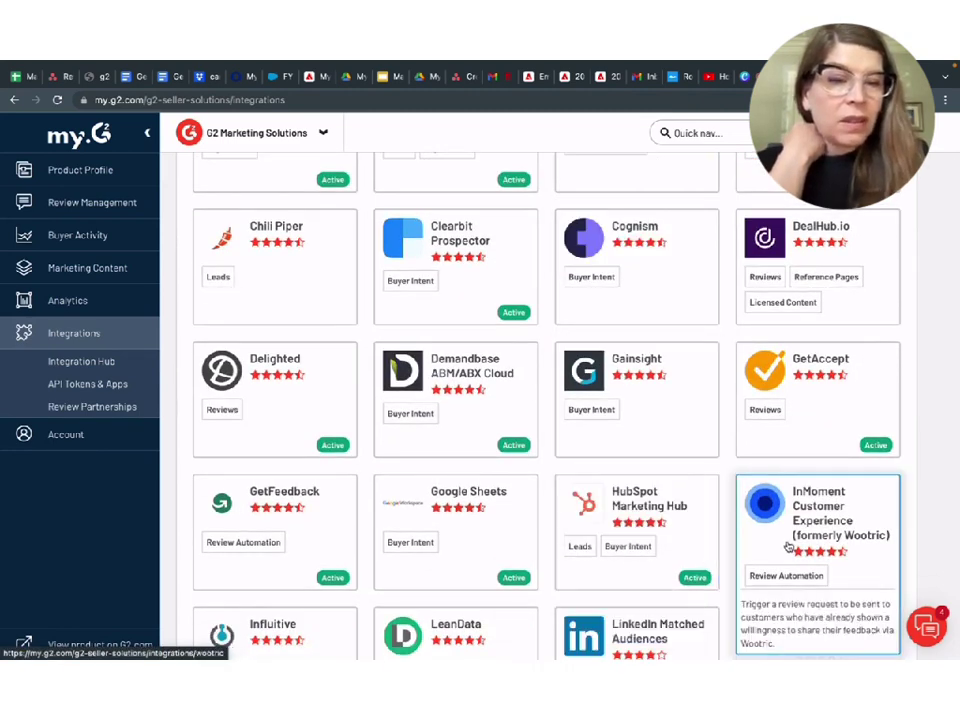
scroll(790, 546, down, 8)
scroll(788, 547, down, 6)
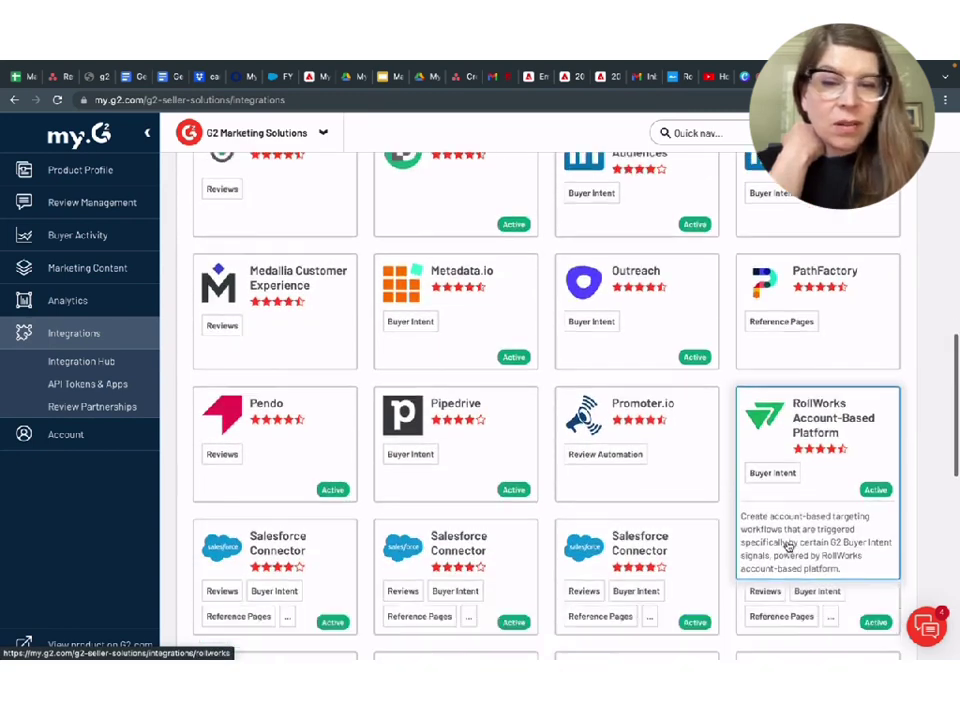
scroll(618, 532, down, 2)
scroll(614, 527, down, 3)
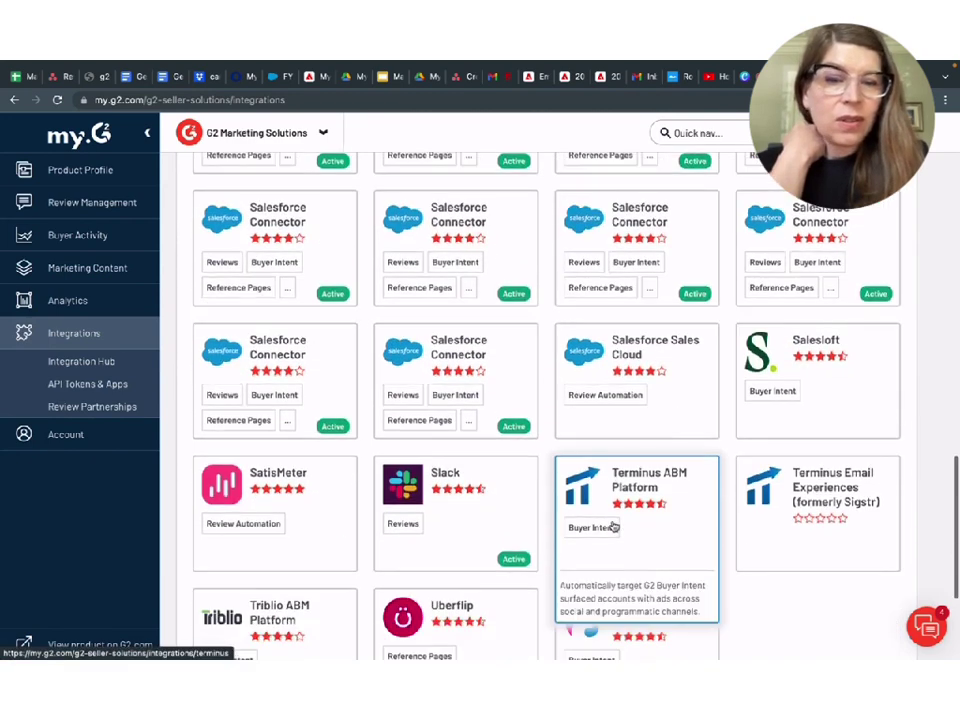
scroll(489, 520, down, 4)
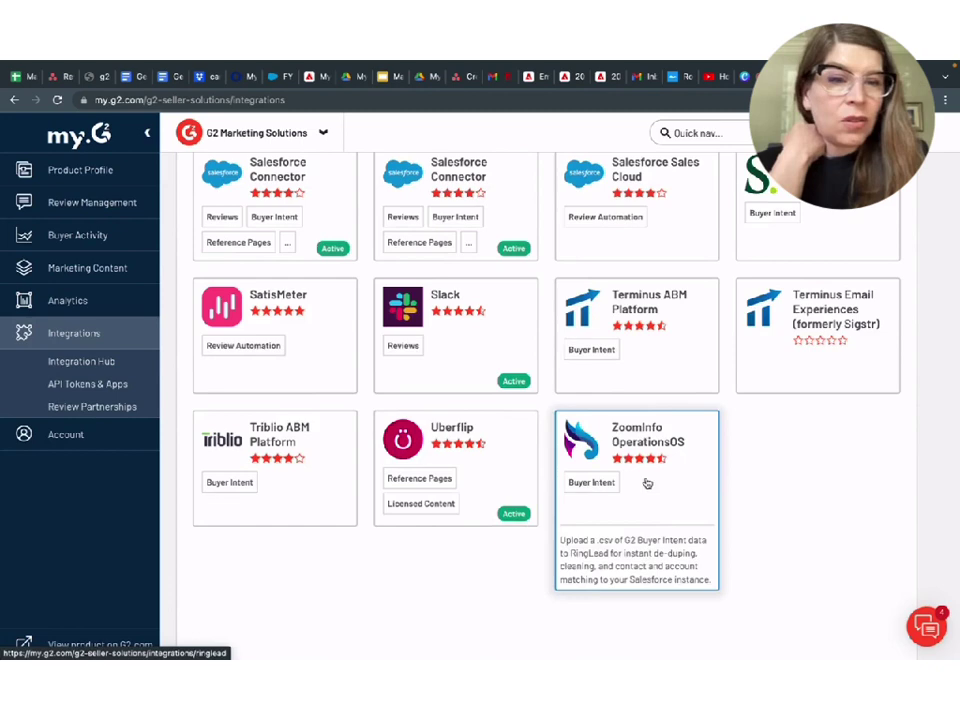
scroll(670, 474, up, 18)
scroll(672, 474, up, 5)
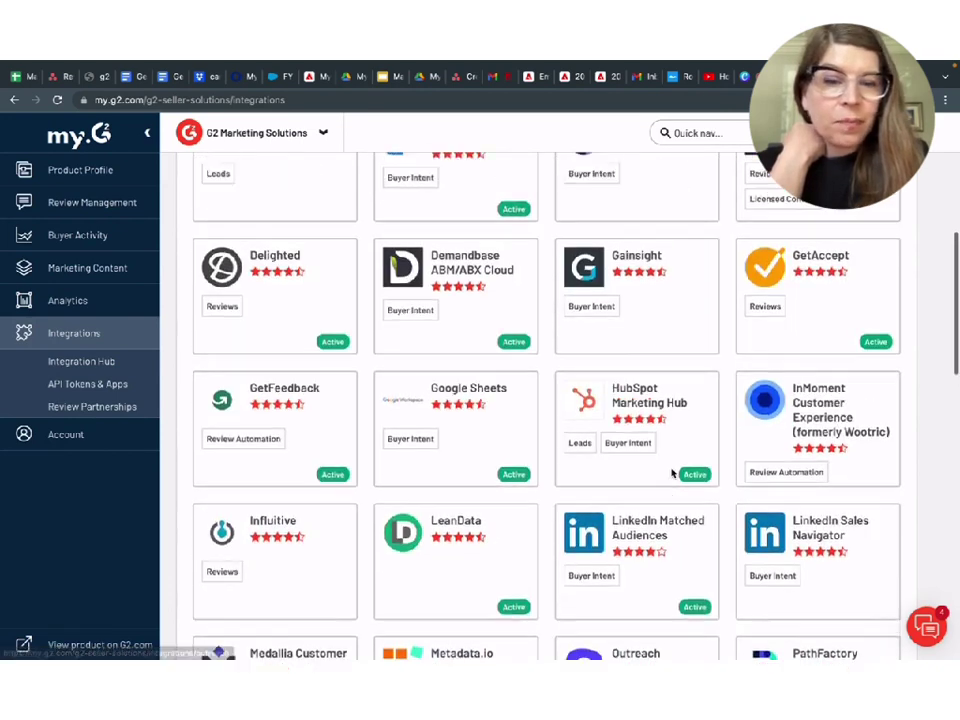
scroll(672, 474, up, 7)
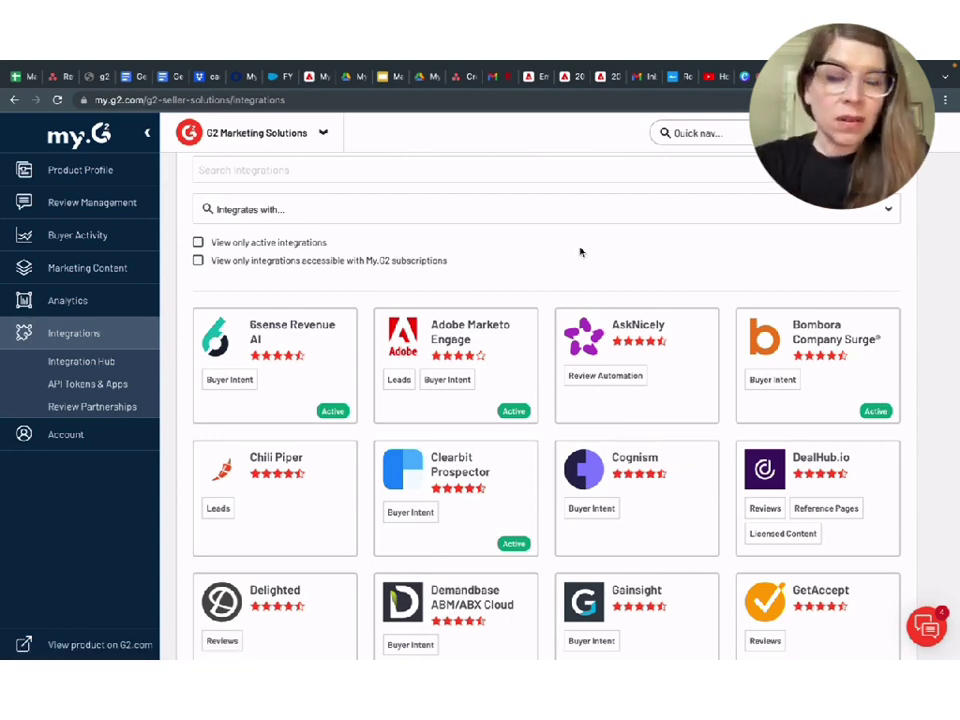
scroll(580, 252, down, 20)
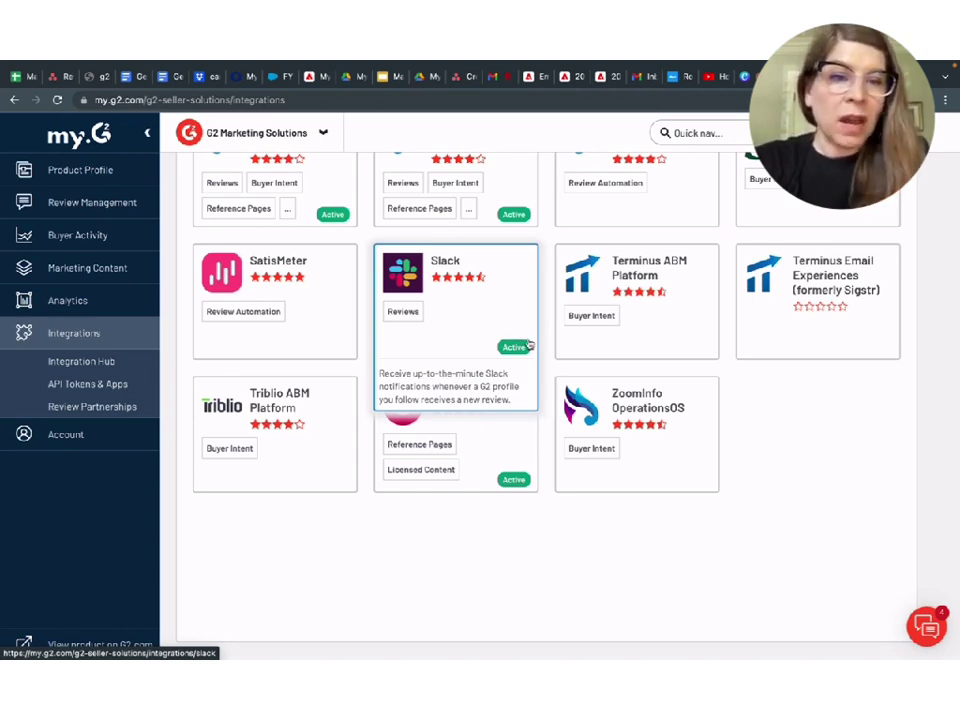
- Look back through the integration catalogue from ZoomInfo OperationsOS and Slack past the Salesforce connectors toward its beginning
scroll(748, 439, up, 2)
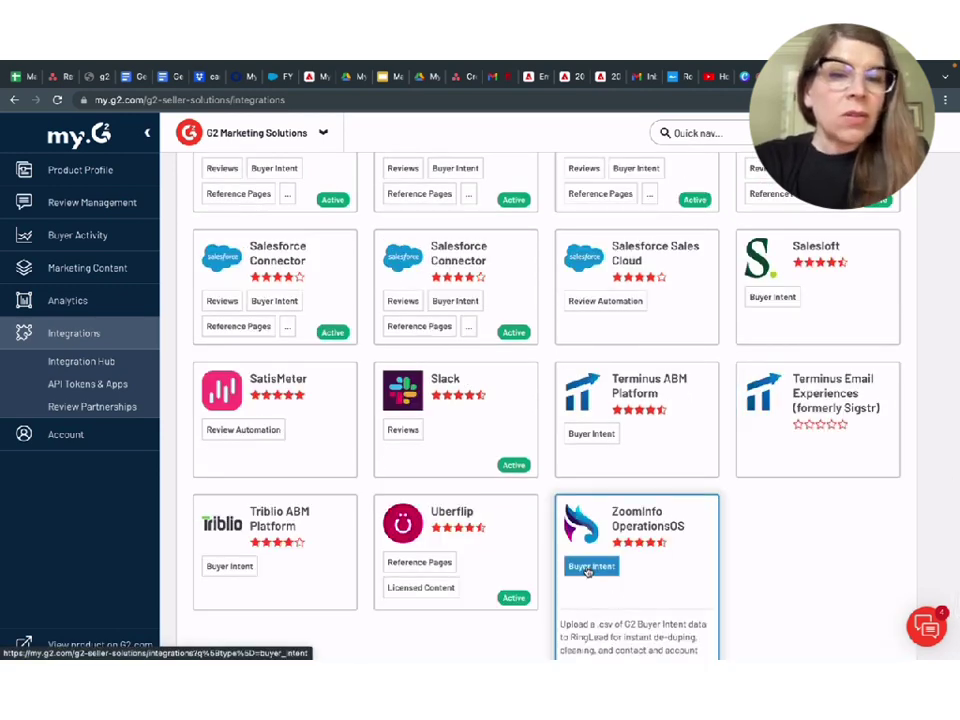
scroll(799, 538, up, 1)
scroll(799, 538, up, 10)
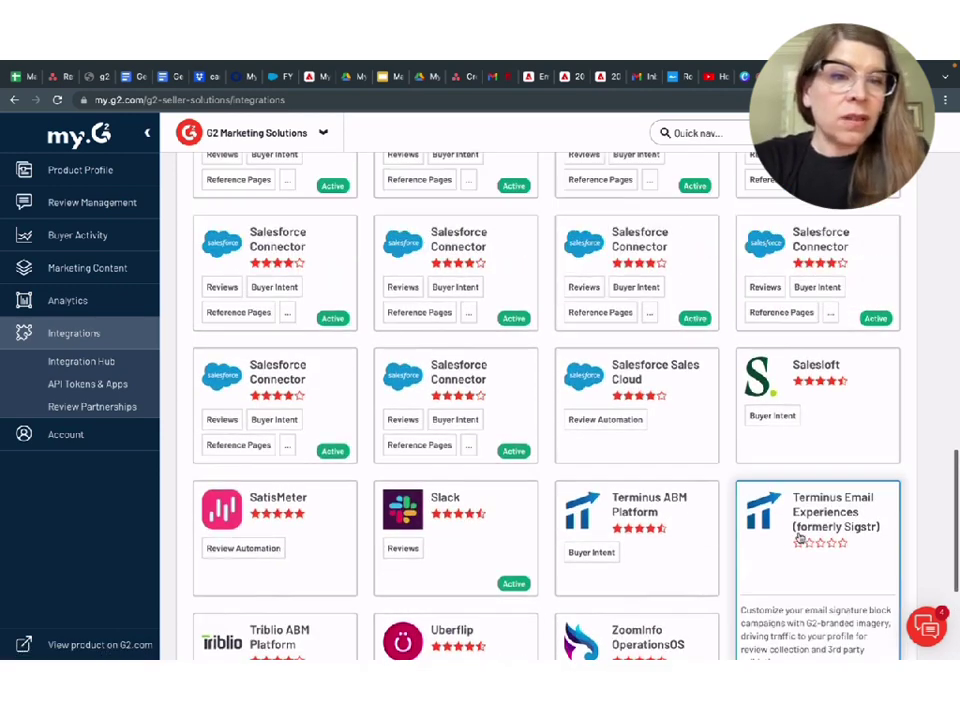
scroll(799, 538, up, 7)
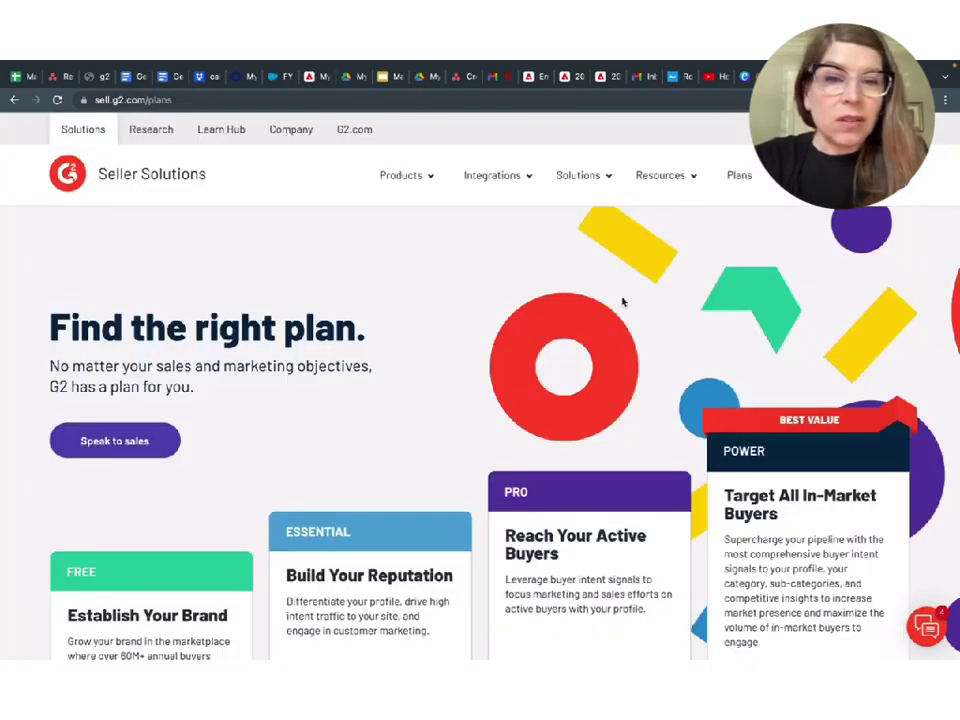
- Examine the Free, Essential, Pro and Power plan descriptions and included features on the G2 Seller Solutions plans page
scroll(508, 388, down, 1)
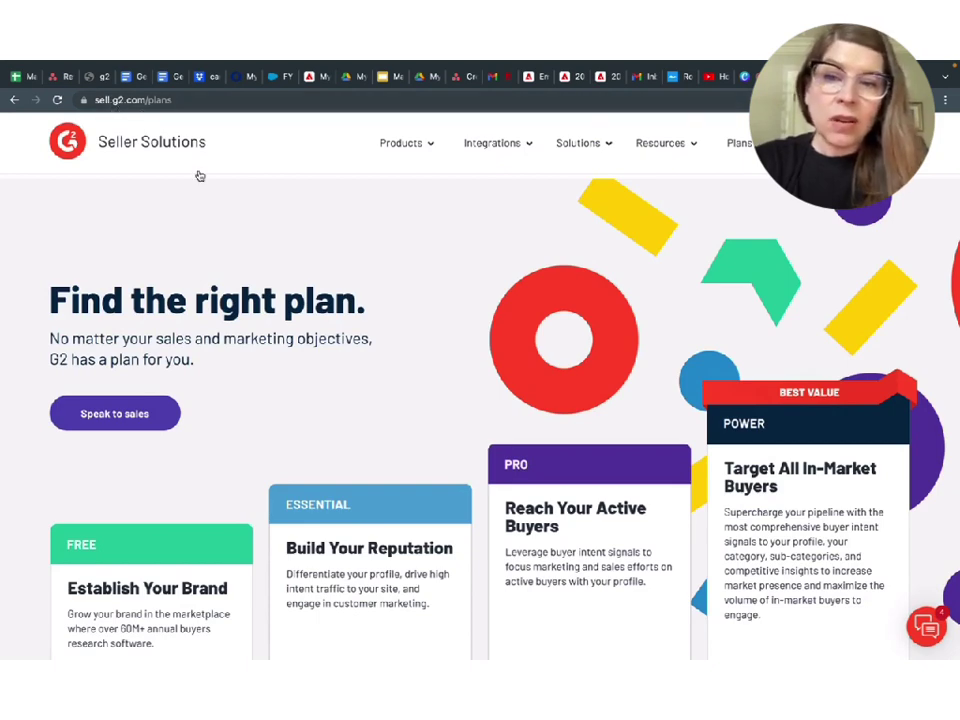
scroll(241, 281, down, 2)
scroll(241, 283, down, 1)
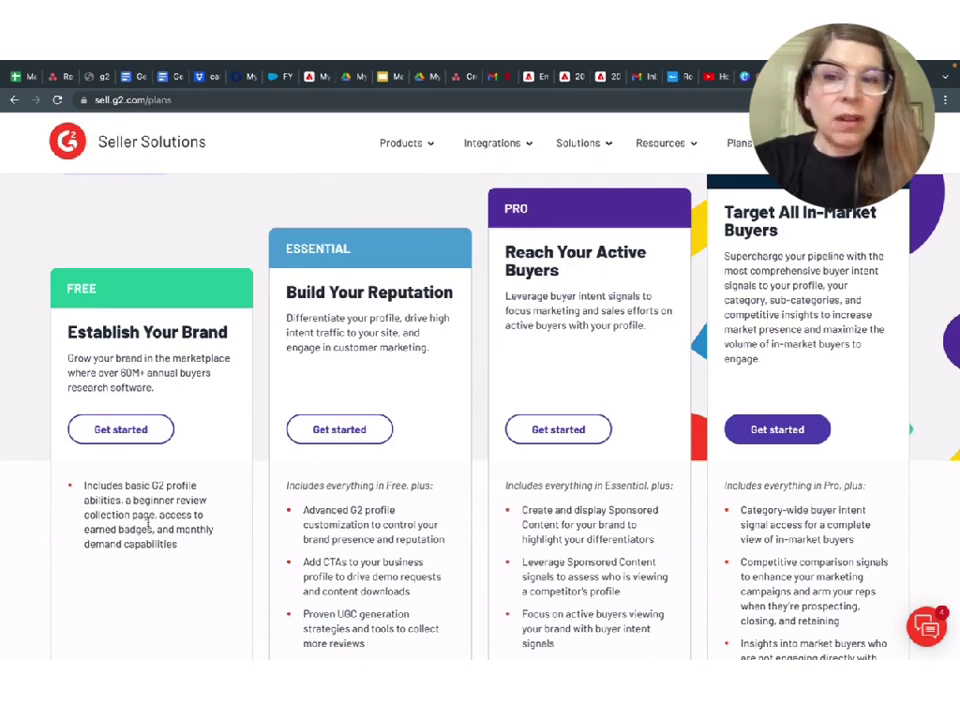
scroll(355, 371, down, 1)
scroll(360, 378, down, 2)
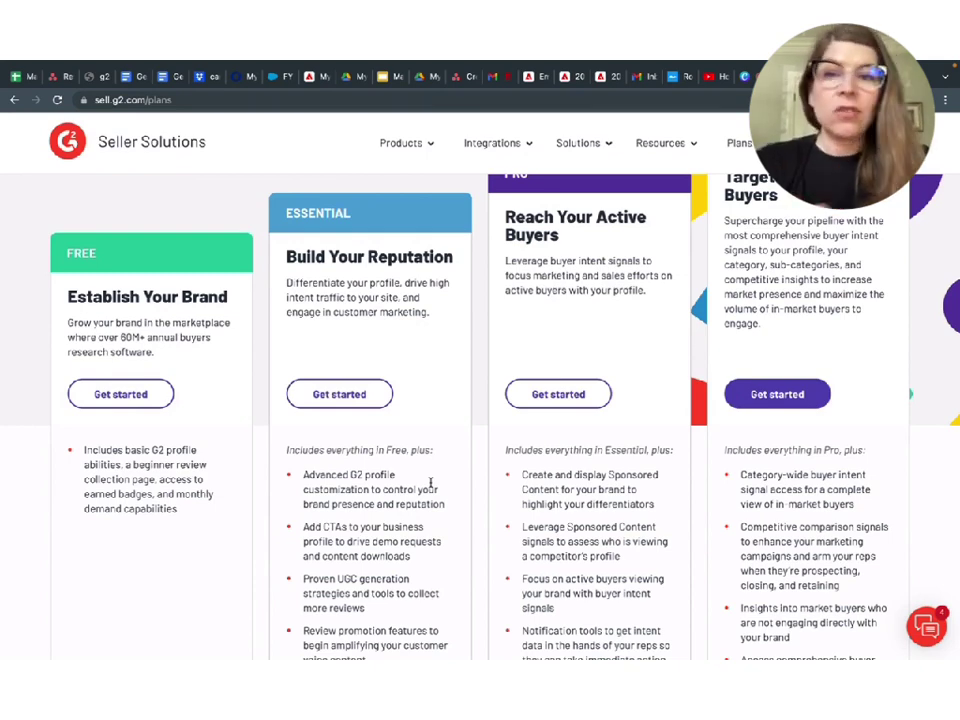
scroll(431, 483, up, 1)
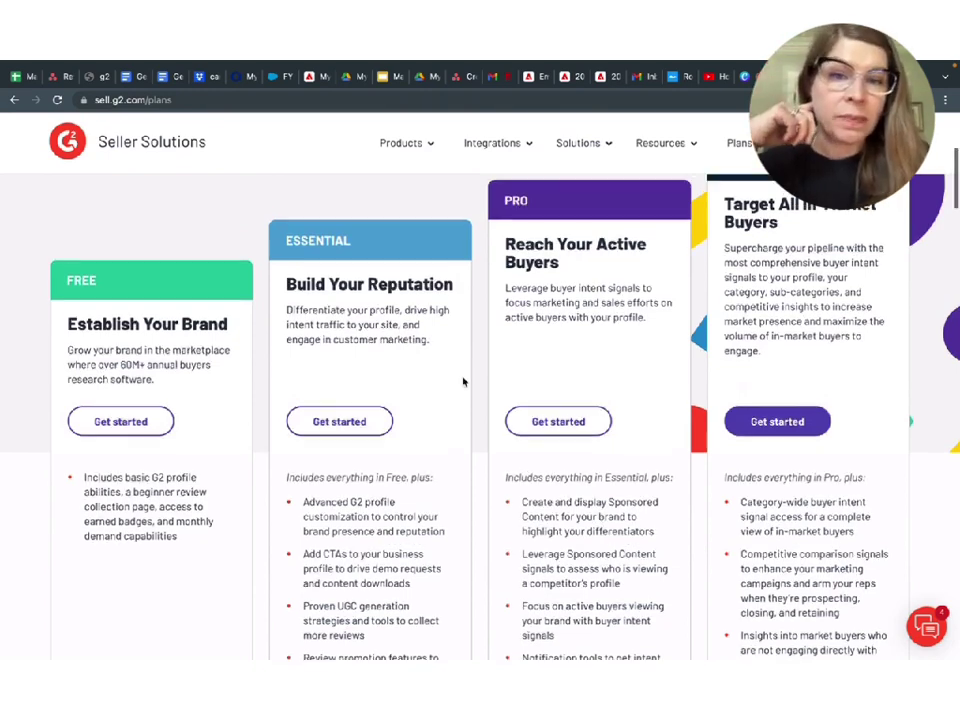
scroll(463, 381, up, 1)
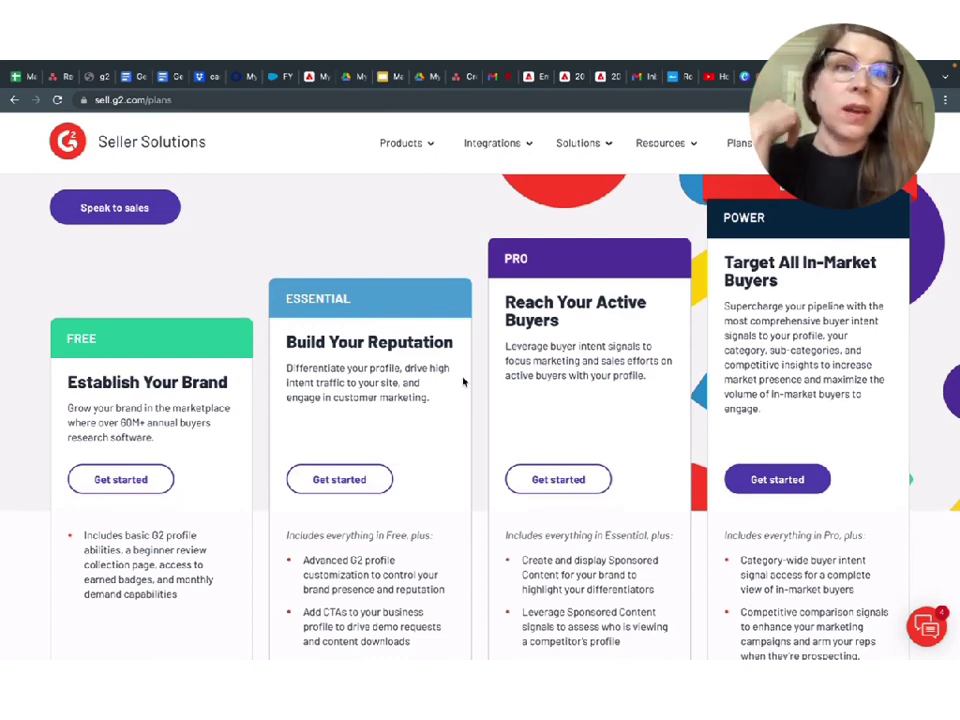
scroll(463, 395, up, 1)
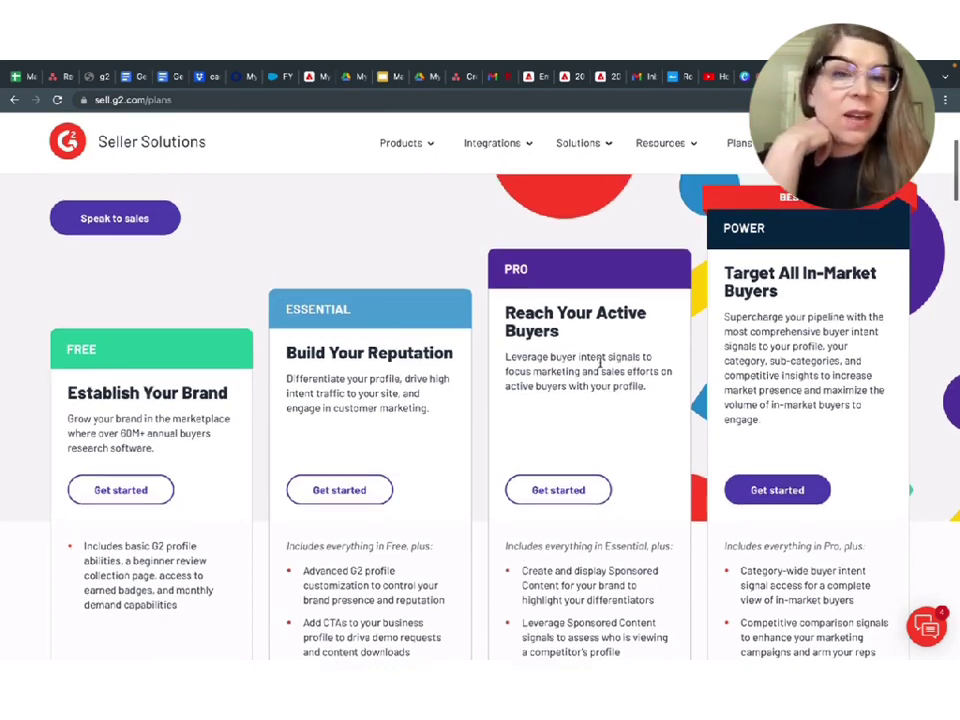
- Review the remaining features of the paid plans and the comparison table of account tiers, including profile admins and profile content
scroll(793, 375, down, 4)
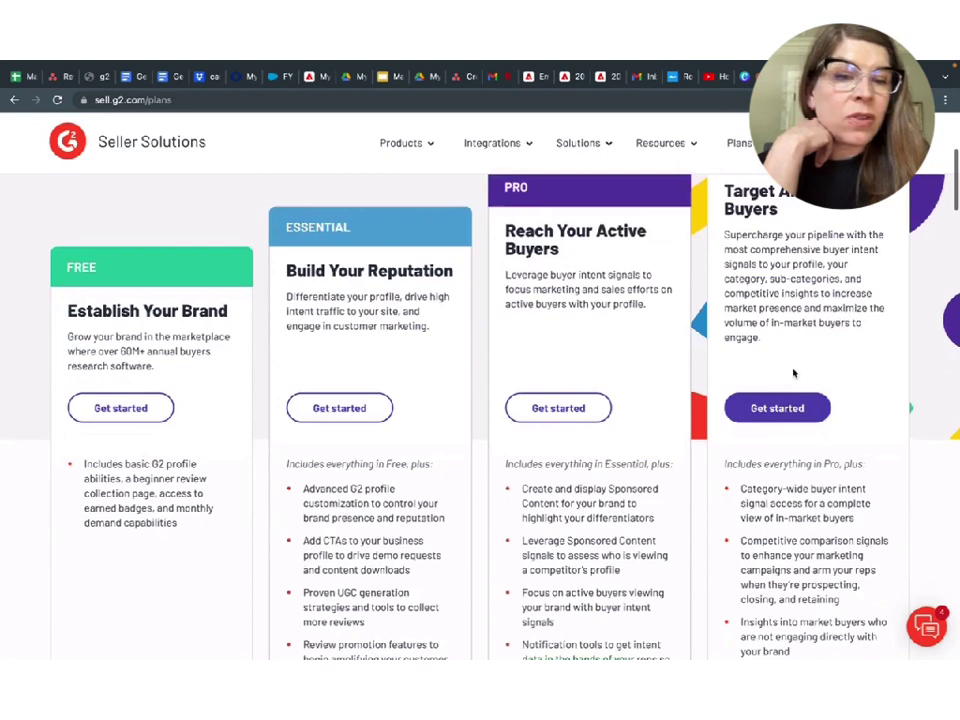
scroll(752, 521, down, 6)
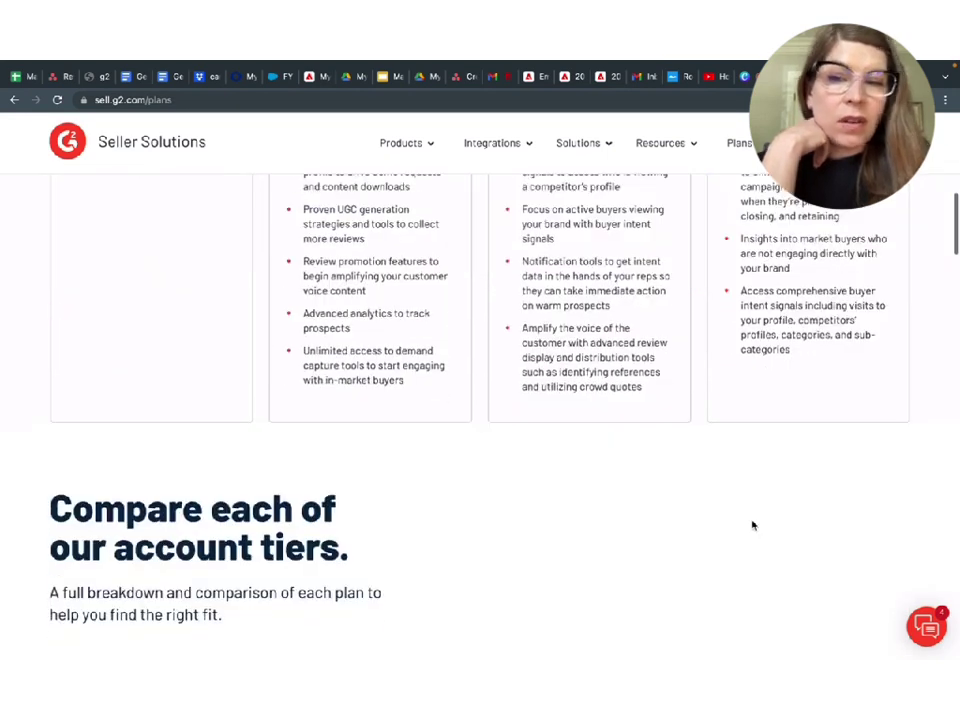
scroll(752, 524, down, 4)
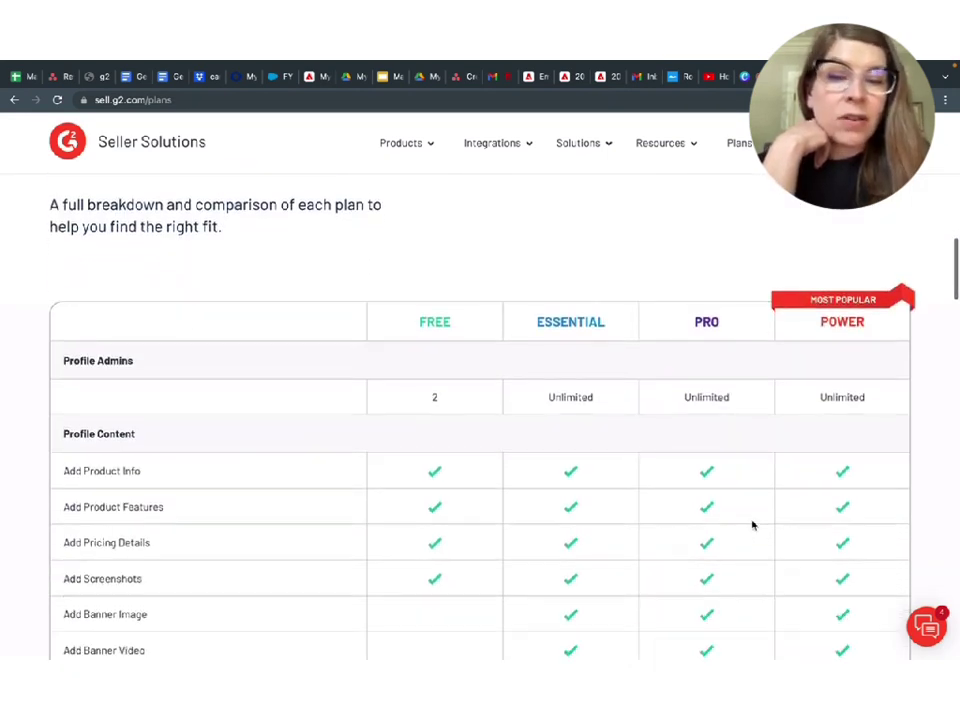
- Return to the start of the plans page and try the support chat
scroll(752, 524, up, 15)
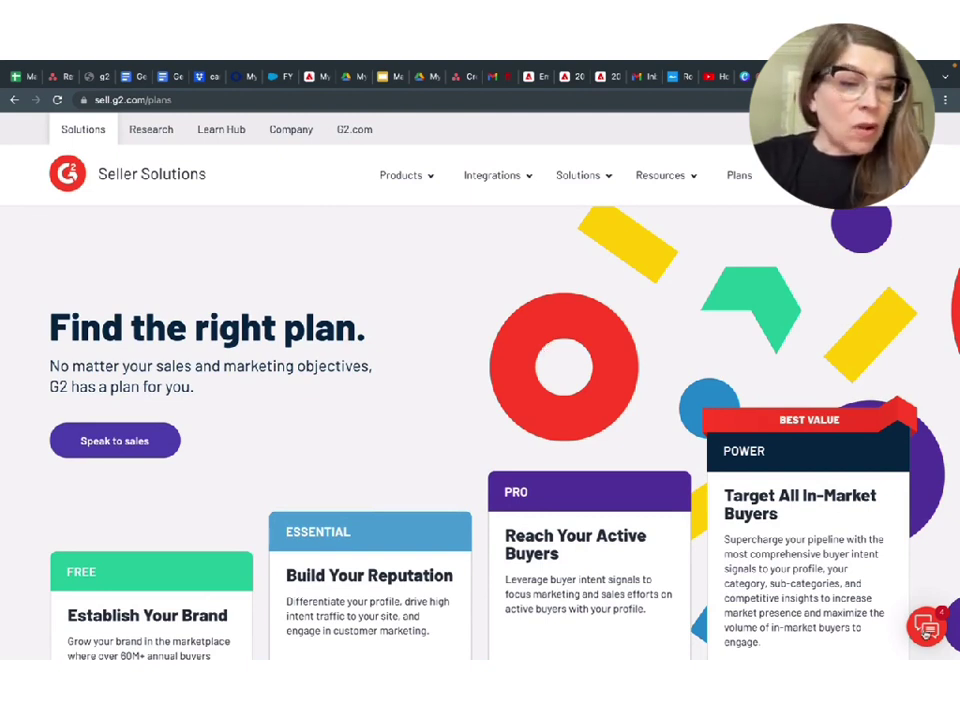
click(927, 627)
click(928, 624)
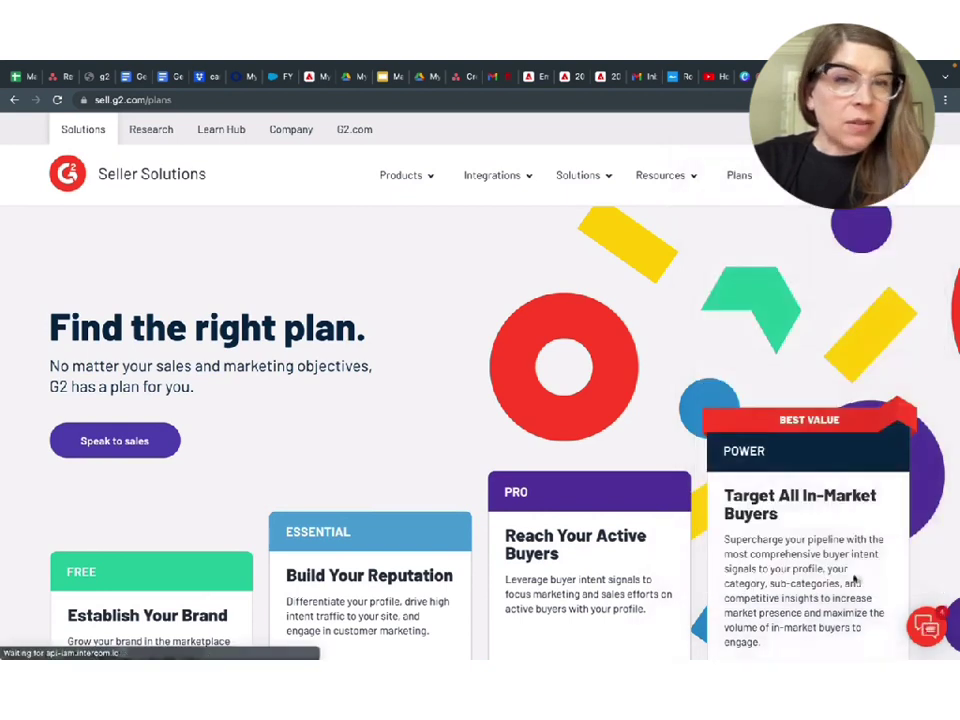